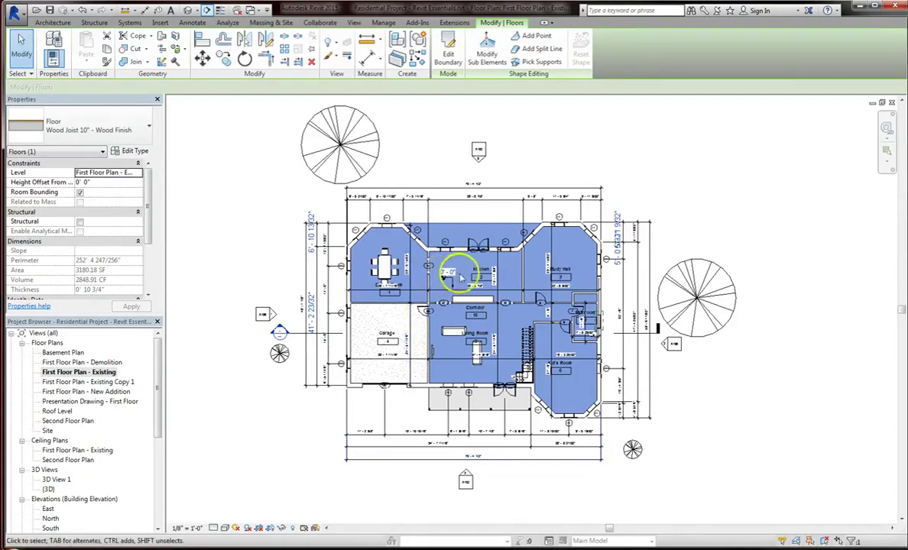
- Examine the kitchen counter casework and the surrounding wood joist floor in the existing first floor plan
{"action": "scroll", "coordinate": [464, 277], "scroll_direction": "up", "scroll_amount": 2}
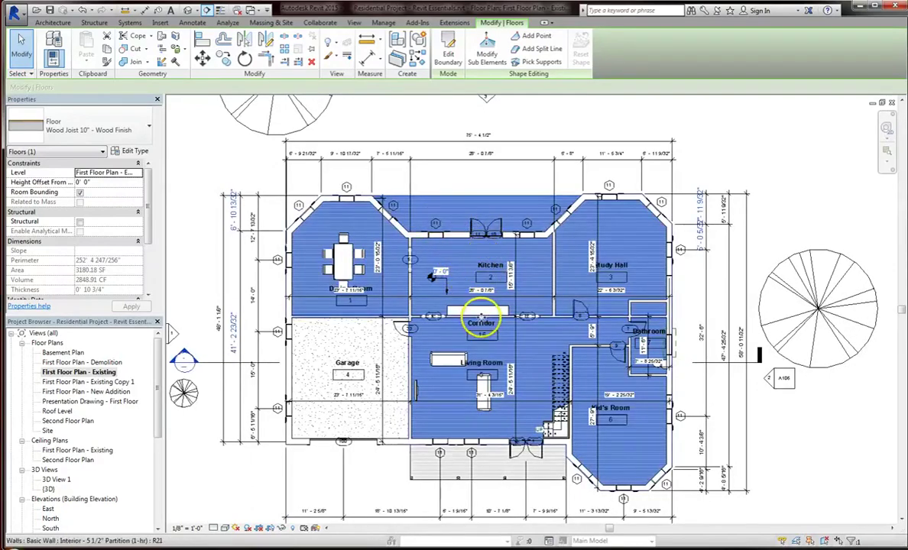
{"action": "scroll", "coordinate": [452, 312], "scroll_direction": "up", "scroll_amount": 5}
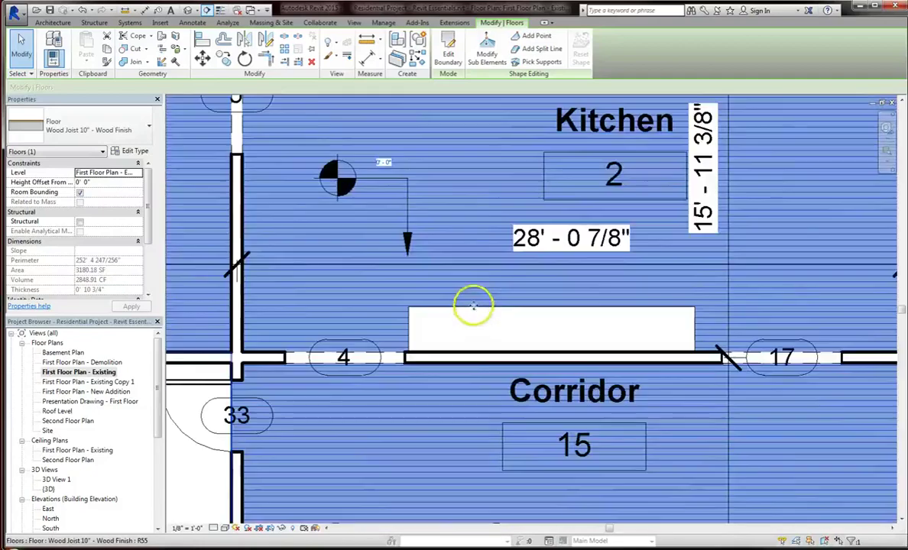
{"action": "key", "text": "Escape"}
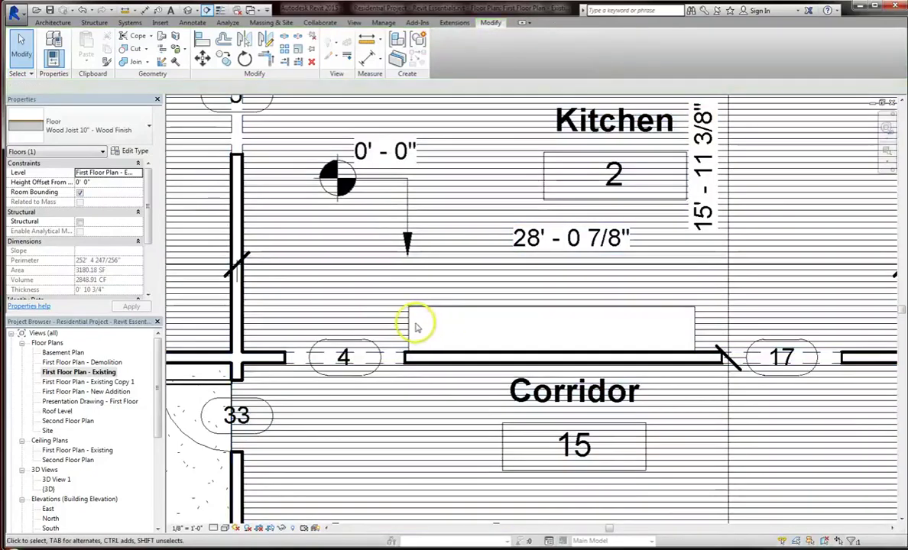
{"action": "left_click", "coordinate": [416, 321]}
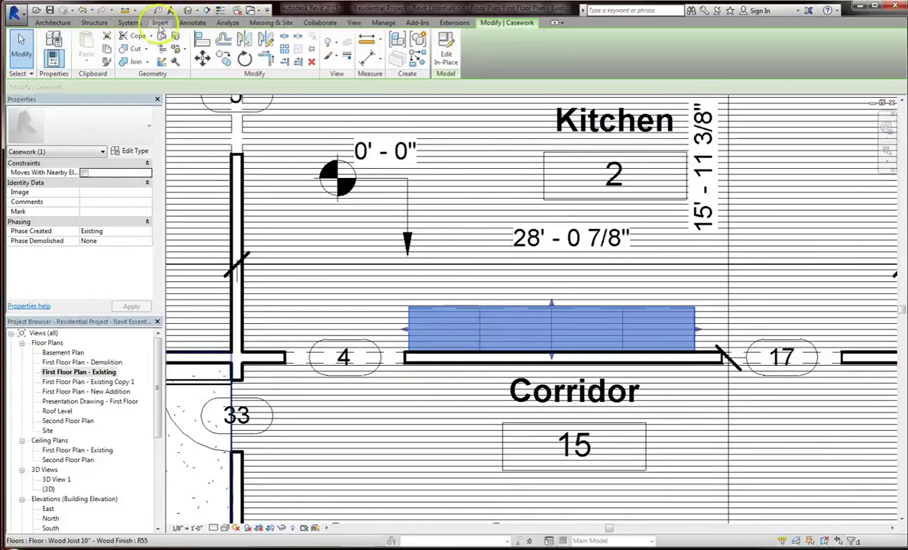
{"action": "left_click", "coordinate": [159, 23]}
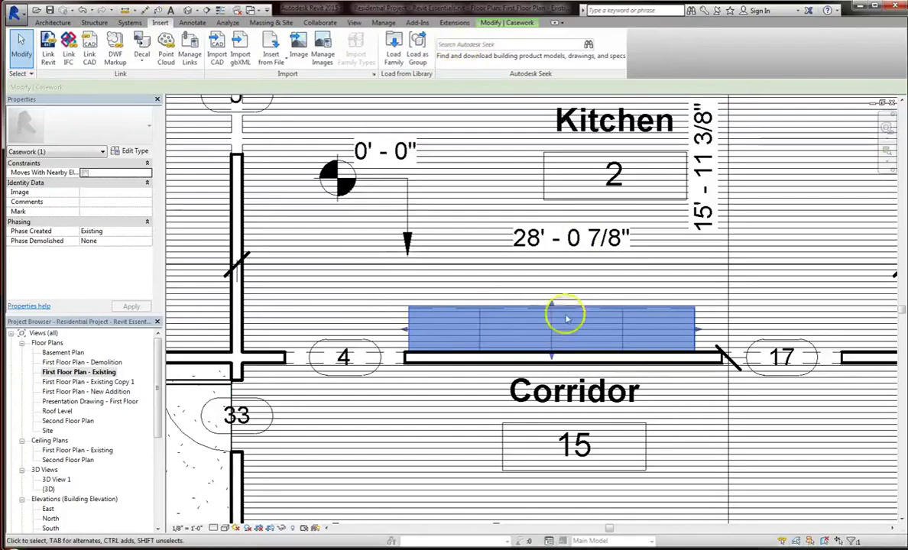
{"action": "left_click", "coordinate": [506, 286]}
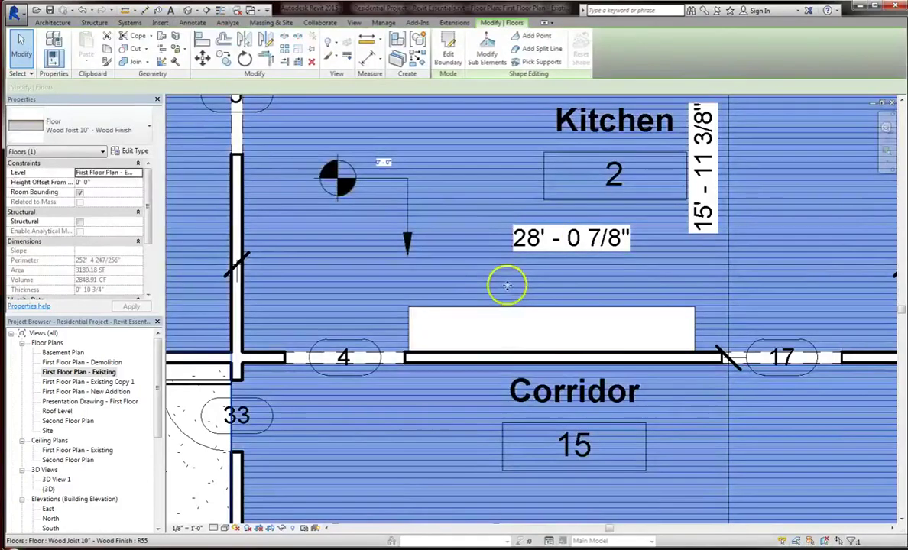
{"action": "scroll", "coordinate": [470, 301], "scroll_direction": "down", "scroll_amount": 4}
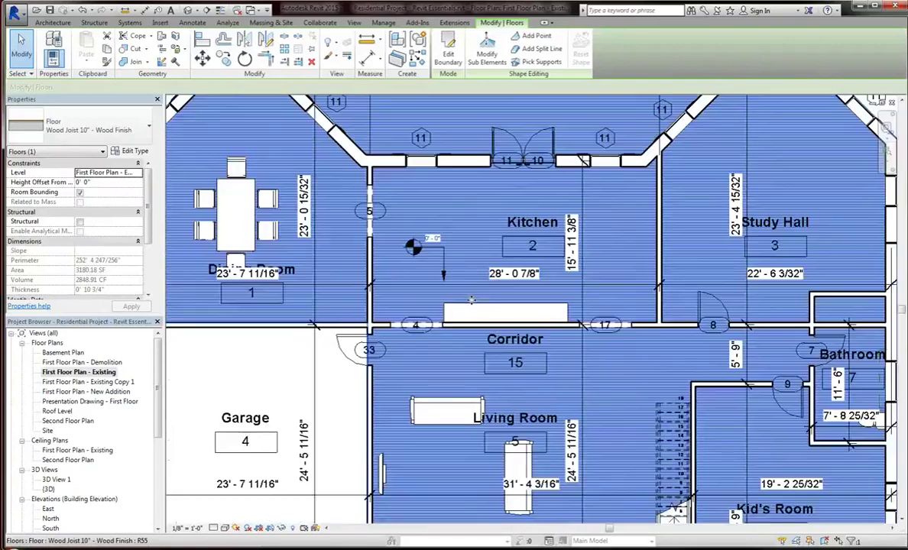
{"action": "middle_click_drag", "start_coordinate": [473, 221], "coordinate": [470, 239]}
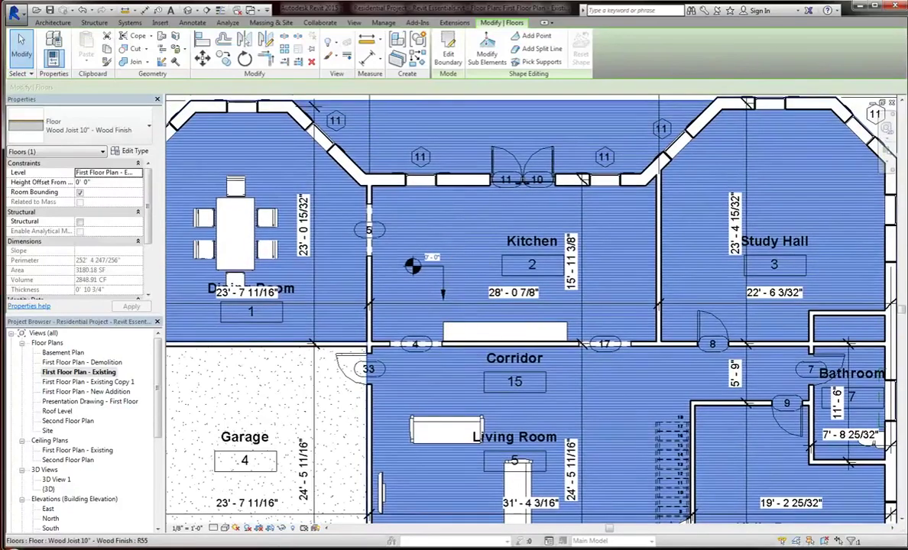
{"action": "left_click", "coordinate": [899, 260]}
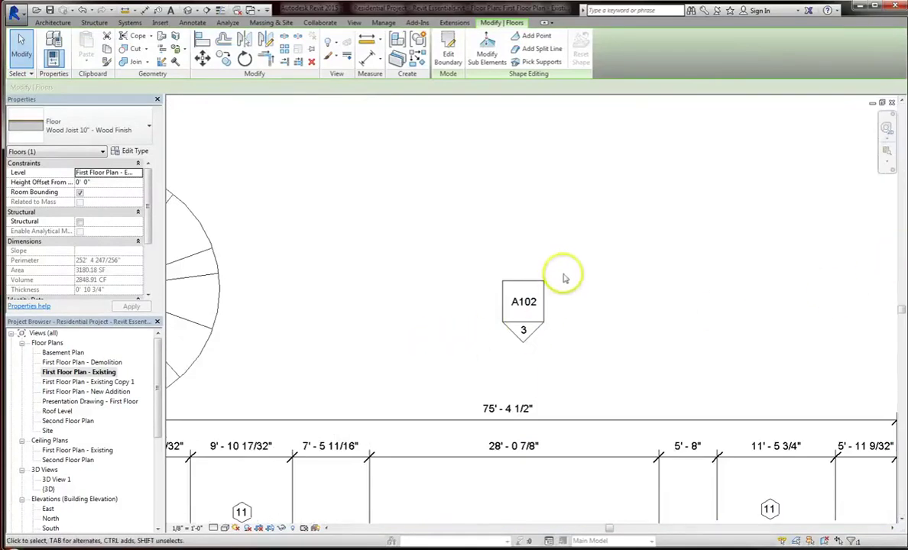
{"action": "scroll", "coordinate": [564, 274], "scroll_direction": "down", "scroll_amount": 4}
{"action": "scroll", "coordinate": [544, 382], "scroll_direction": "up", "scroll_amount": 6}
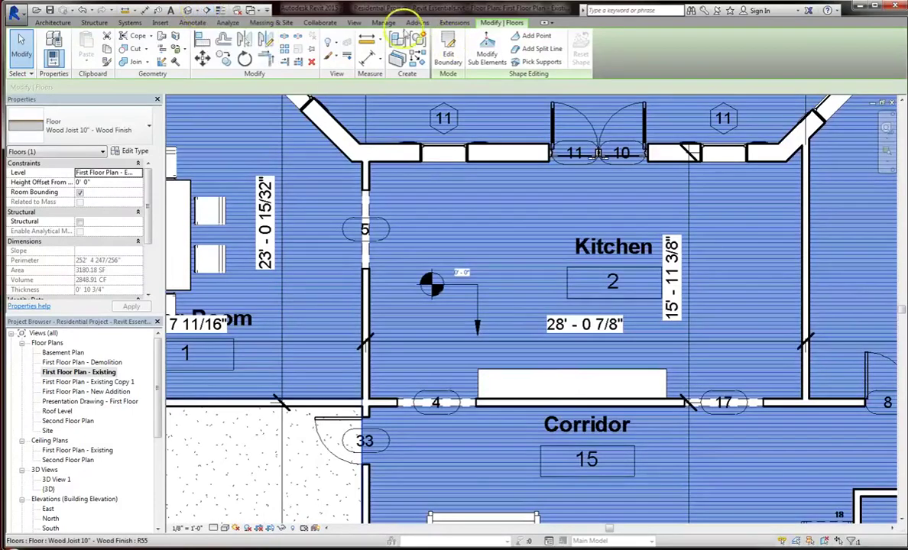
- Place a vertical building section through the kitchen counter, running from the corridor up into the kitchen and looking toward the dining room side
{"action": "left_click", "coordinate": [355, 23]}
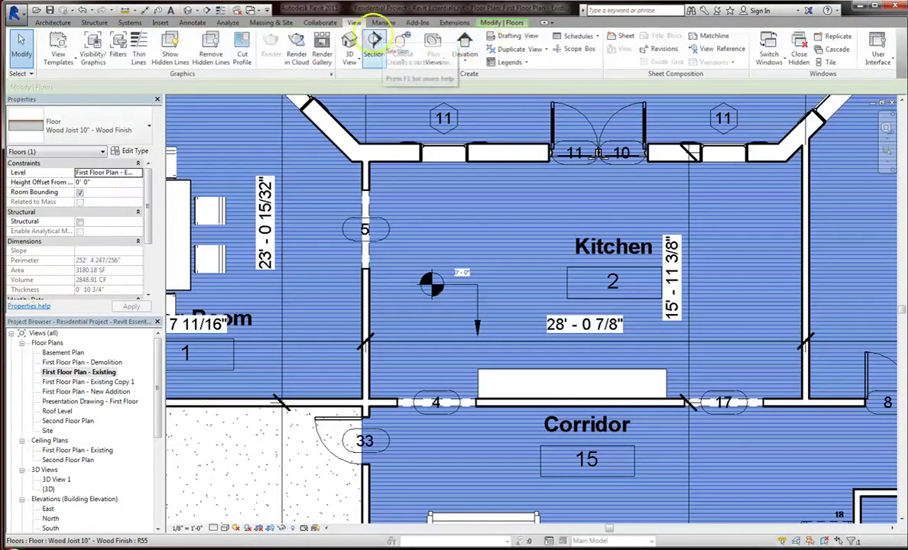
{"action": "left_click", "coordinate": [208, 11]}
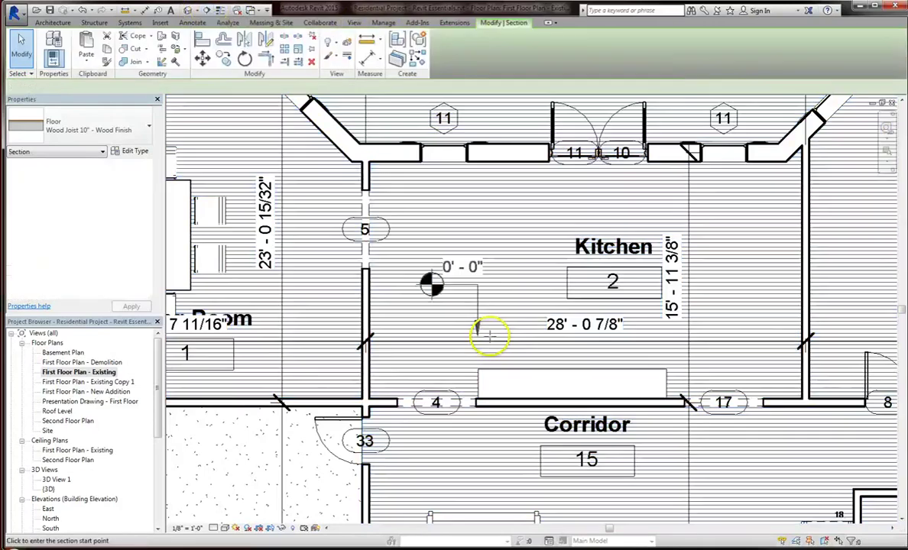
{"action": "left_click", "coordinate": [519, 284]}
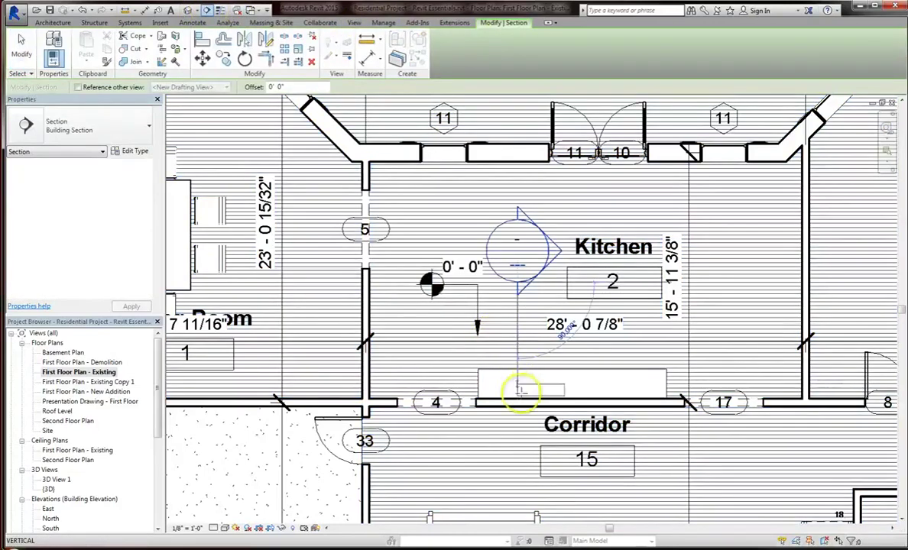
{"action": "key", "text": "Escape"}
{"action": "left_click", "coordinate": [528, 431]}
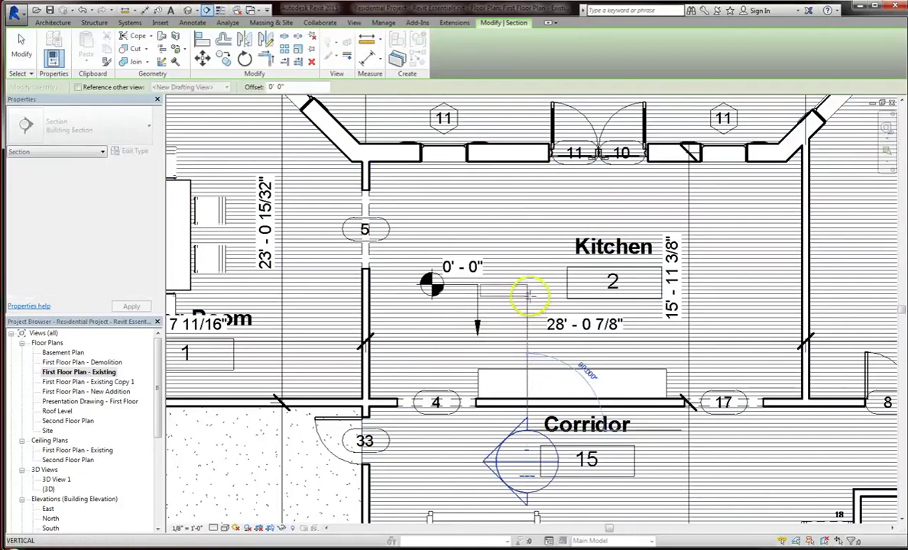
{"action": "left_click", "coordinate": [527, 301]}
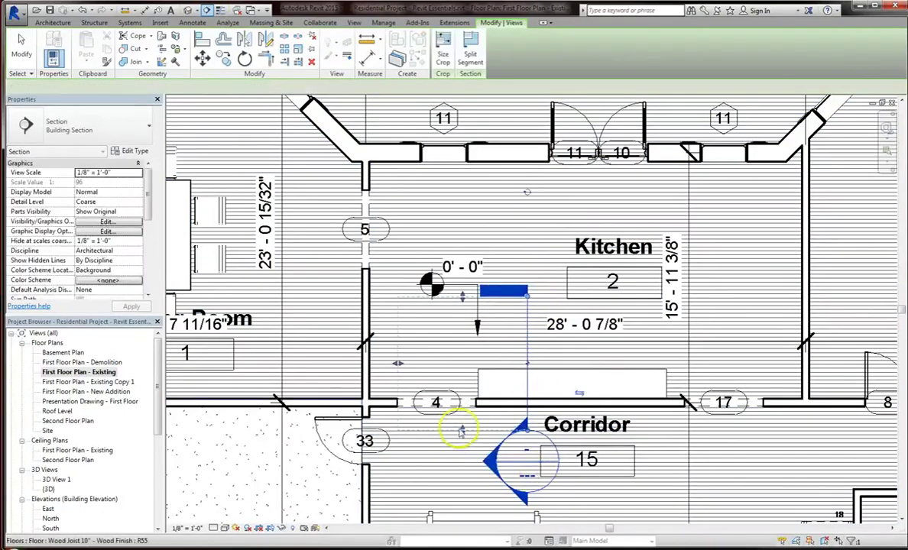
- Select the new section line through the kitchen counter and open its section view
{"action": "left_click", "coordinate": [519, 467]}
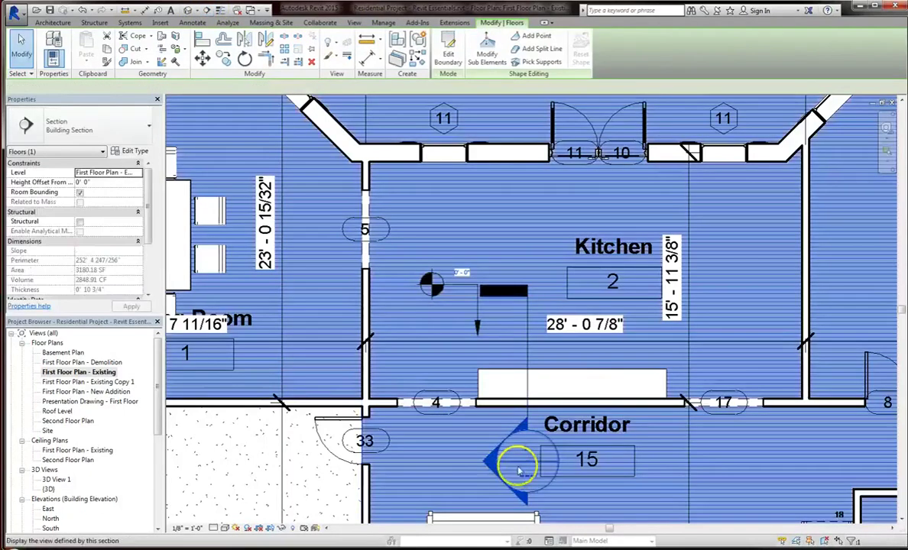
{"action": "left_click", "coordinate": [529, 383]}
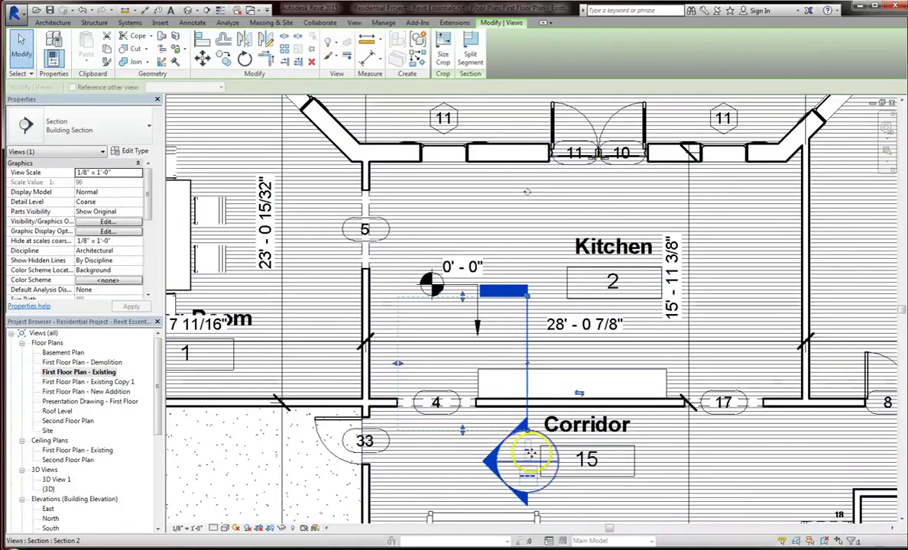
{"action": "double_click", "coordinate": [531, 454]}
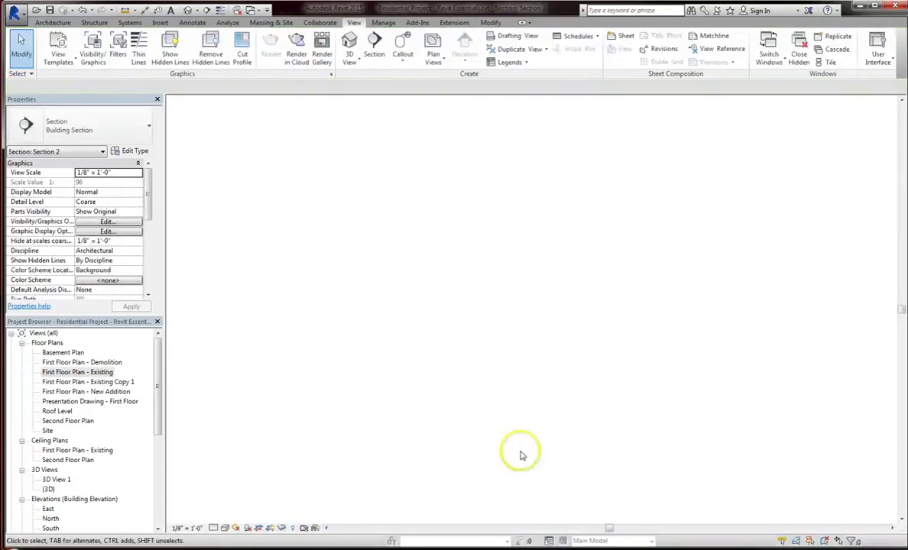
- Set the cabinet section view's scale to 1 1/2" = 1'-0"
{"action": "scroll", "coordinate": [530, 364], "scroll_direction": "up", "scroll_amount": 3}
{"action": "scroll", "coordinate": [508, 379], "scroll_direction": "up", "scroll_amount": 2}
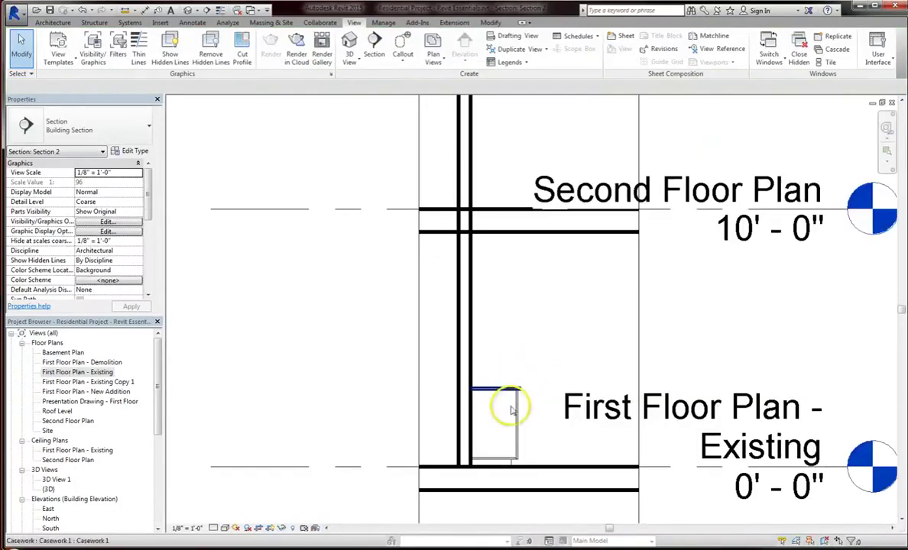
{"action": "scroll", "coordinate": [493, 462], "scroll_direction": "up", "scroll_amount": 3}
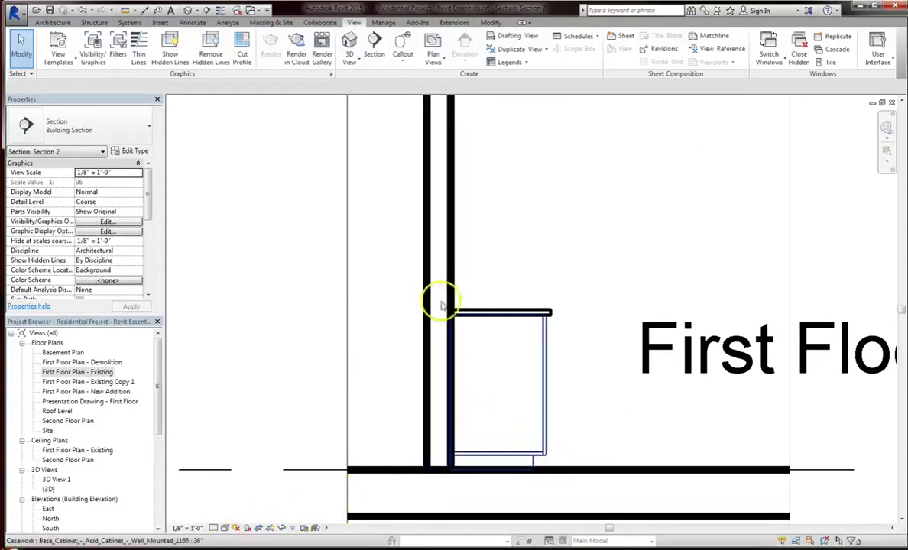
{"action": "left_click", "coordinate": [191, 528]}
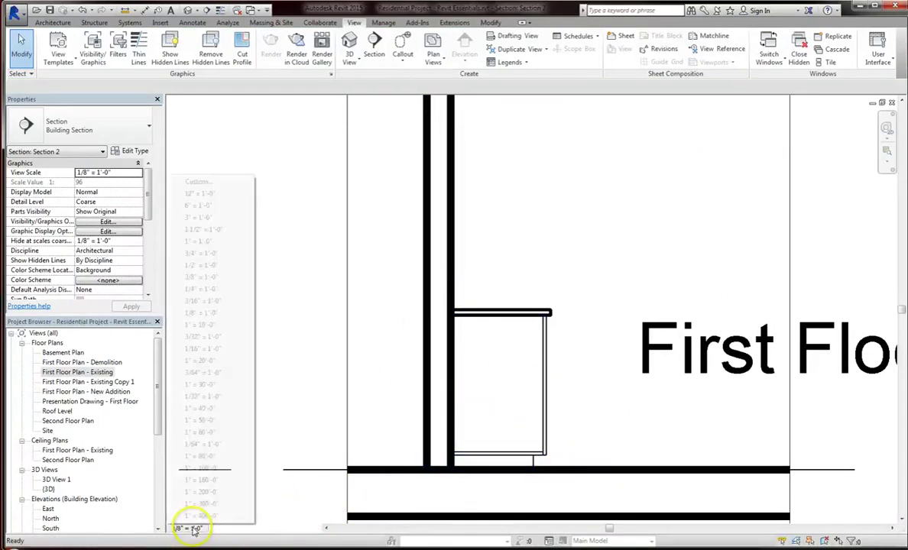
{"action": "left_click", "coordinate": [202, 230]}
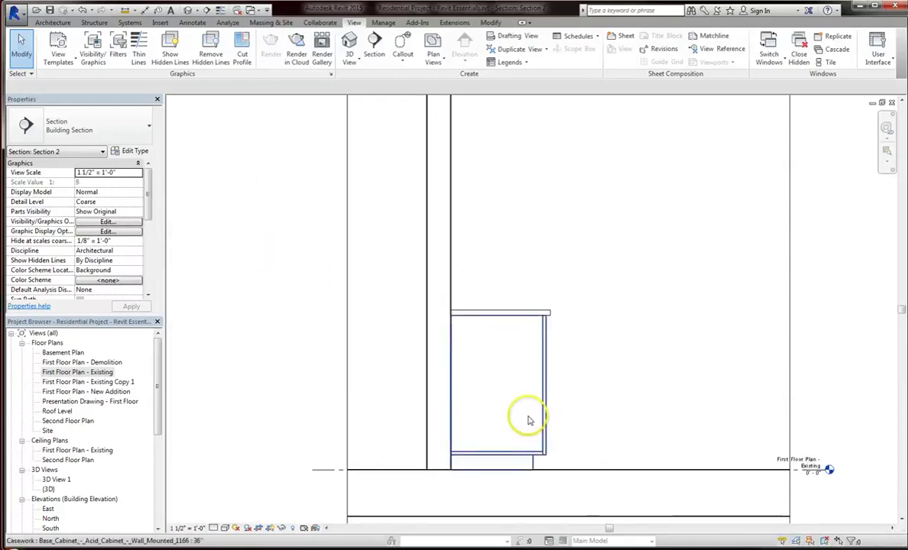
- Shrink the section's crop region vertically so it spans from just below the first floor slab to above the base cabinet
{"action": "scroll", "coordinate": [526, 321], "scroll_direction": "down", "scroll_amount": 8}
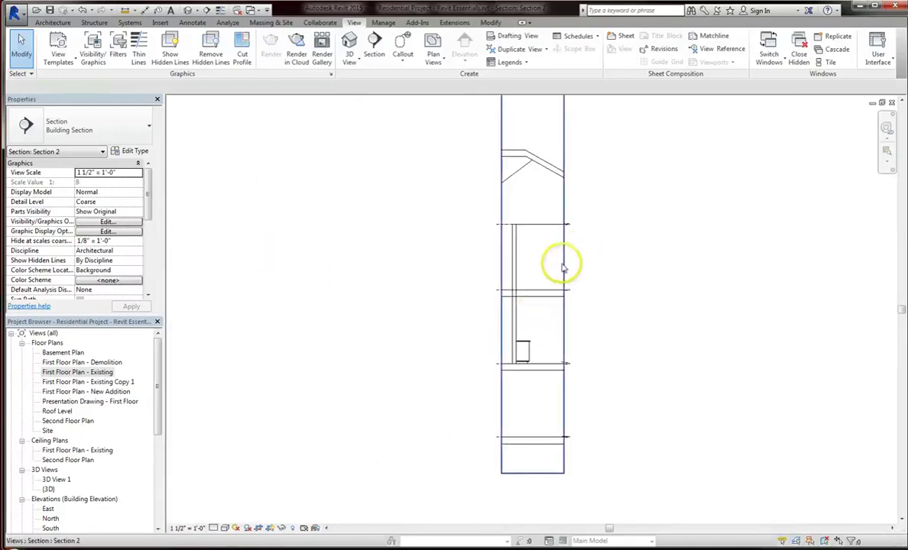
{"action": "left_click", "coordinate": [563, 268]}
{"action": "middle_click_drag", "start_coordinate": [593, 279], "coordinate": [605, 346]}
{"action": "scroll", "coordinate": [604, 347], "scroll_direction": "down", "scroll_amount": 1}
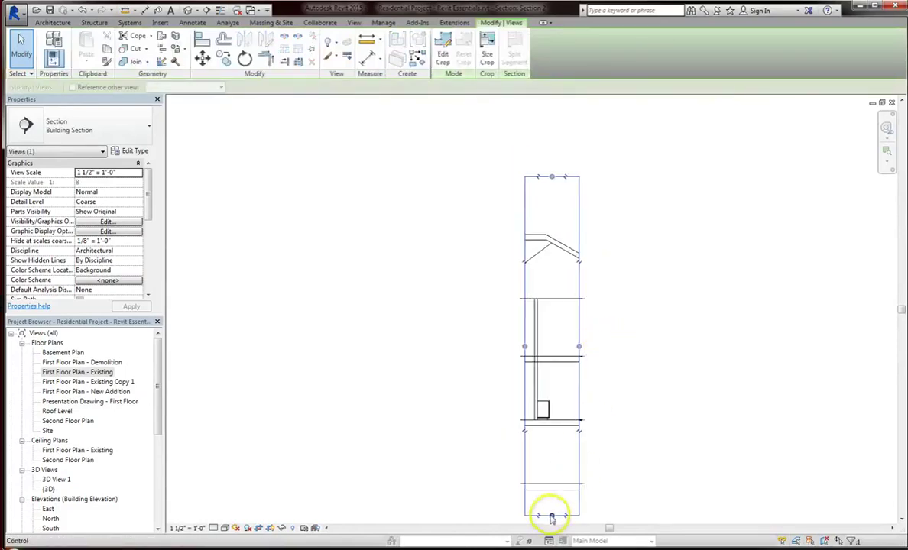
{"action": "left_click_drag", "start_coordinate": [552, 518], "coordinate": [545, 429]}
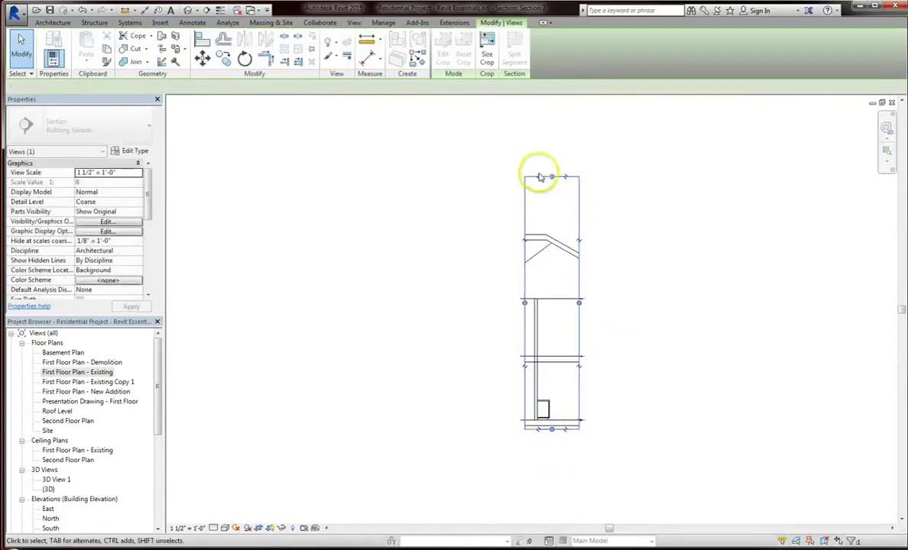
{"action": "left_click_drag", "start_coordinate": [548, 178], "coordinate": [550, 377]}
{"action": "left_click", "coordinate": [583, 437]}
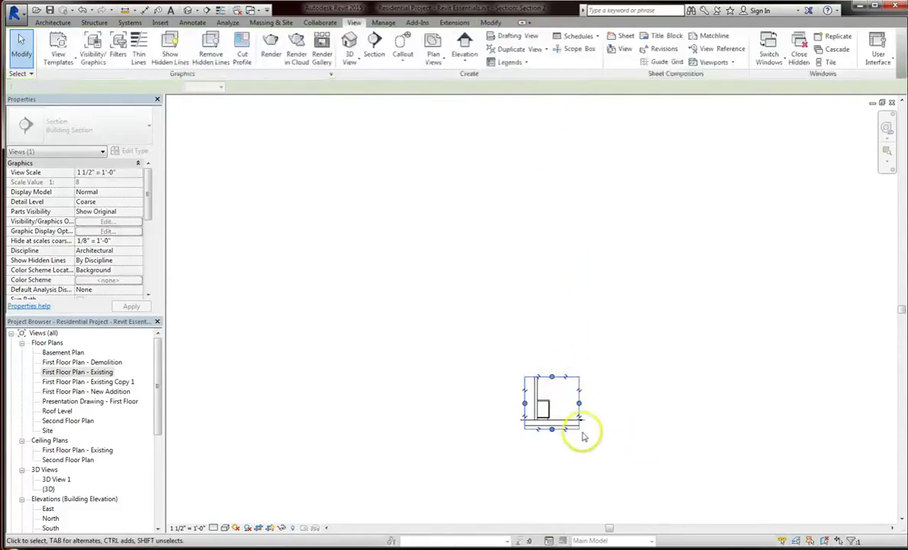
- Start placing a detail component in the cabinet section and open the family library to load another family
{"action": "double_click", "coordinate": [544, 394]}
{"action": "scroll", "coordinate": [478, 386], "scroll_direction": "up", "scroll_amount": 3}
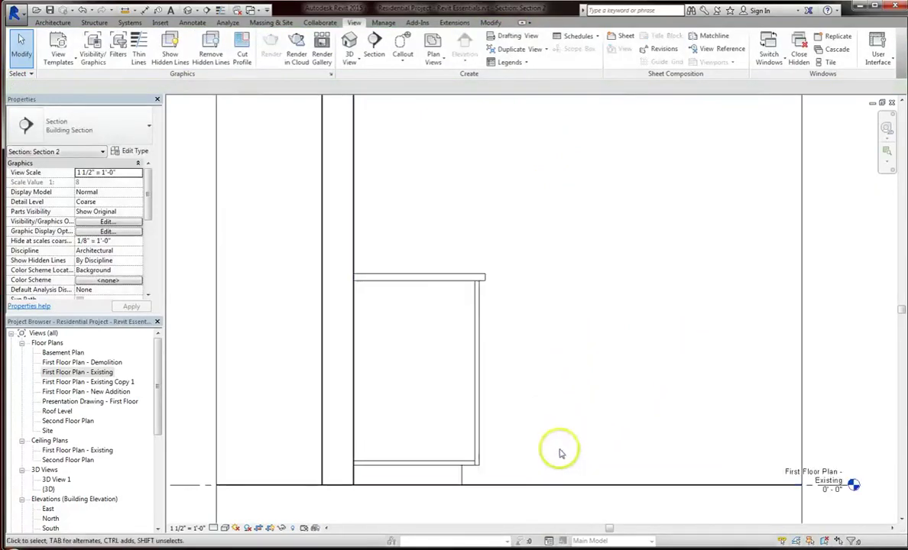
{"action": "middle_click_drag", "start_coordinate": [527, 386], "coordinate": [532, 390]}
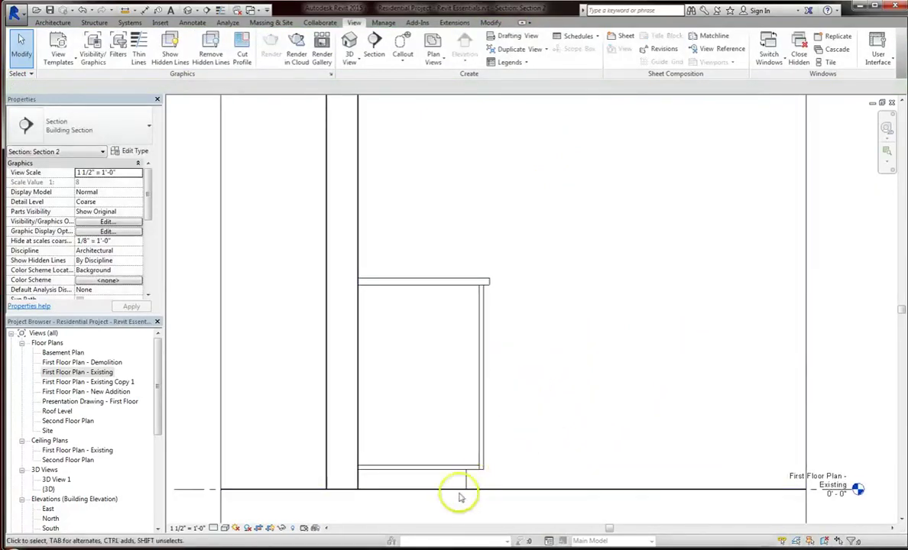
{"action": "scroll", "coordinate": [461, 498], "scroll_direction": "up", "scroll_amount": 2}
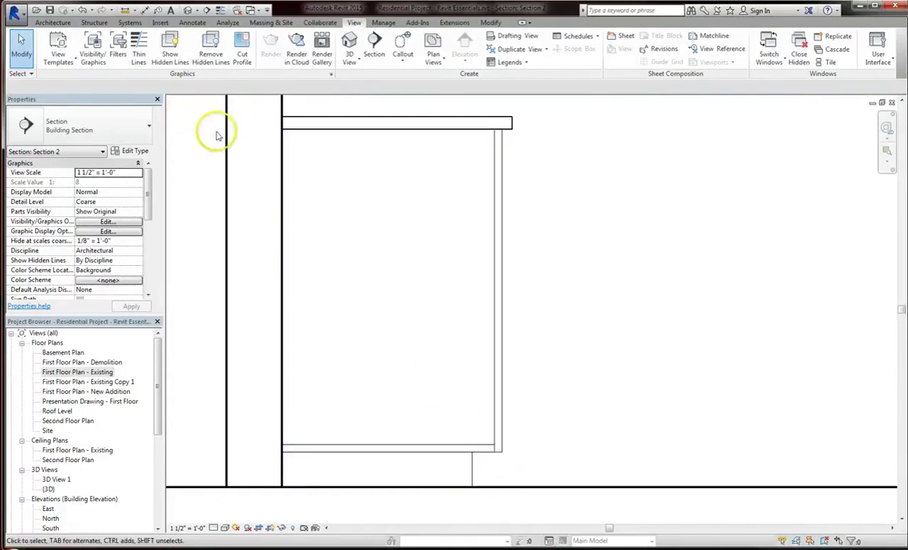
{"action": "key", "text": "d"}
{"action": "key", "text": "i"}
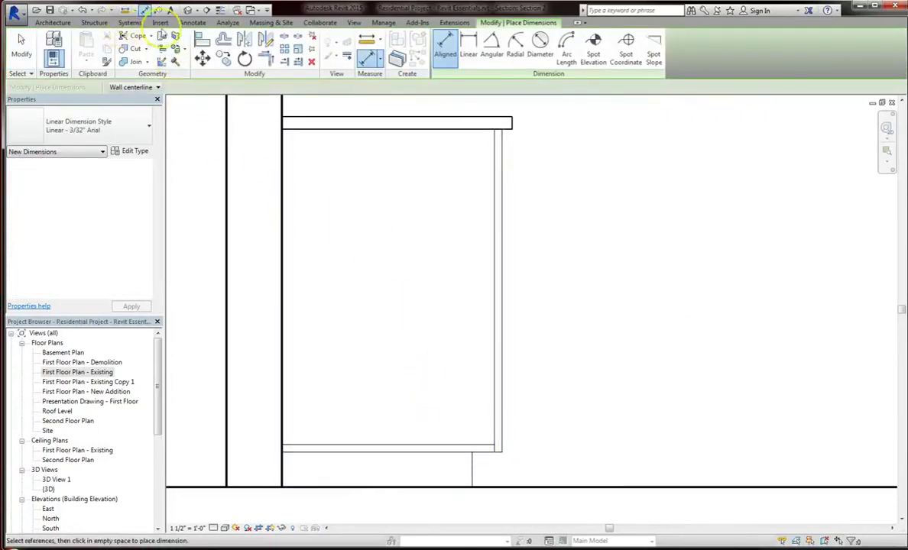
{"action": "left_click", "coordinate": [191, 23]}
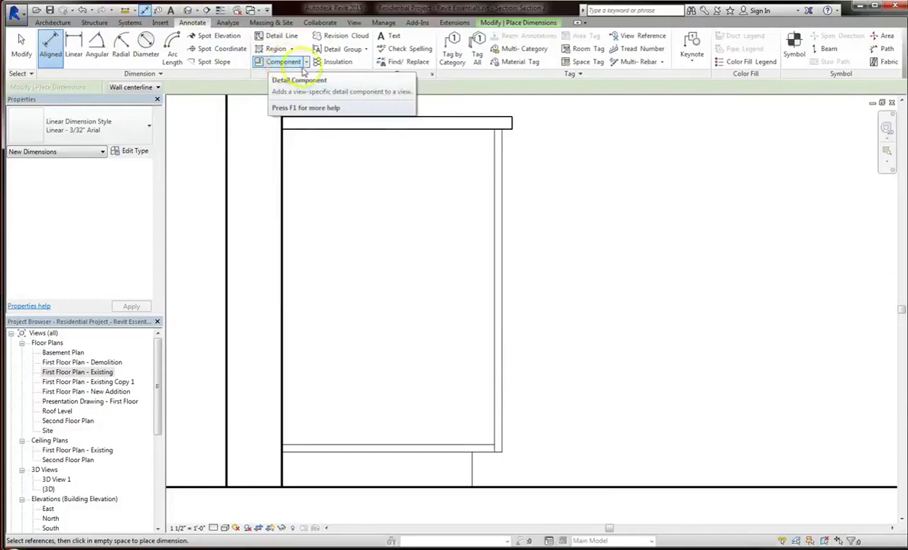
{"action": "left_click", "coordinate": [305, 61]}
{"action": "left_click", "coordinate": [304, 79]}
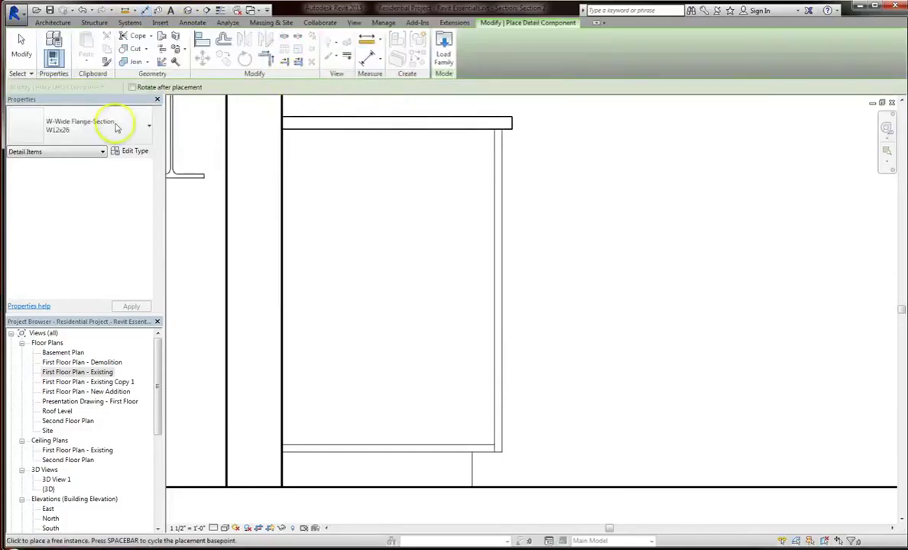
{"action": "left_click", "coordinate": [136, 129]}
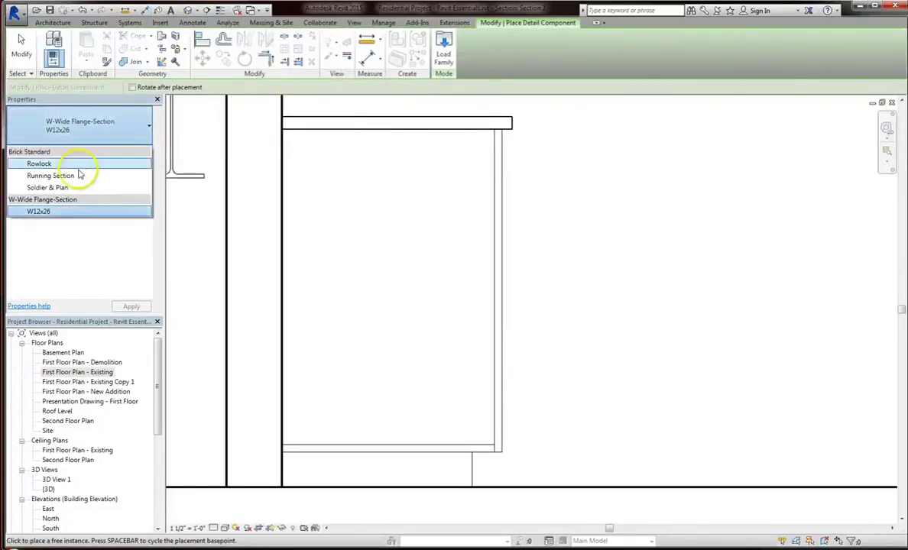
{"action": "left_click", "coordinate": [70, 212]}
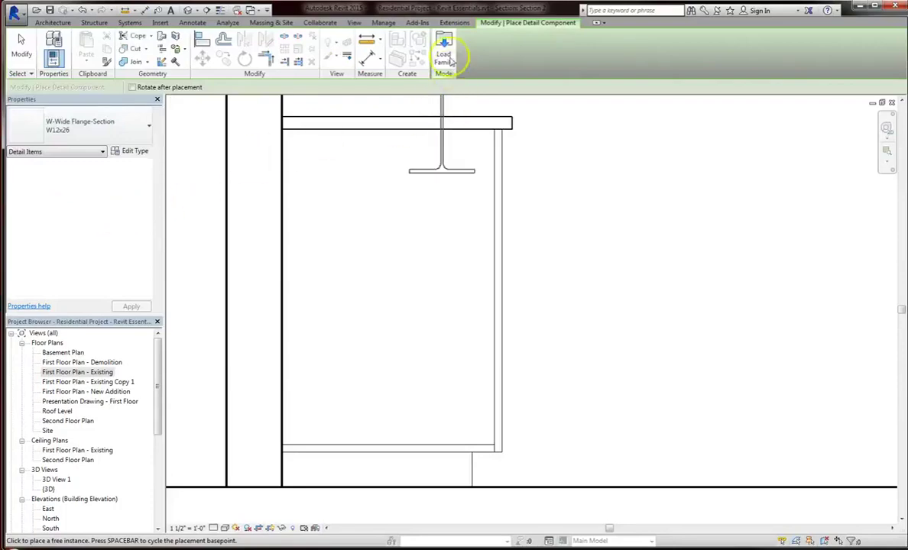
{"action": "left_click", "coordinate": [445, 59]}
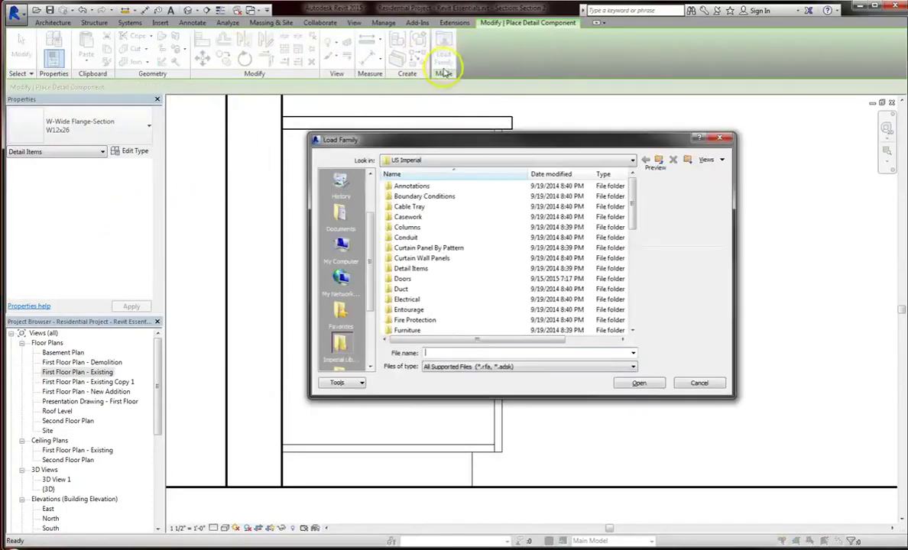
- Search the US Imperial family library for the folder that holds detail components, checking the Annotations folder as well
{"action": "scroll", "coordinate": [455, 298], "scroll_direction": "down", "scroll_amount": 7}
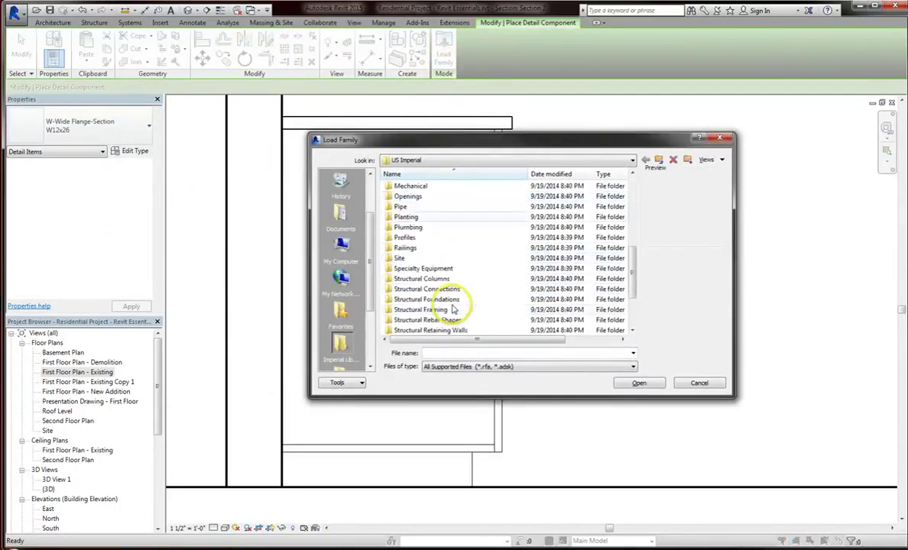
{"action": "scroll", "coordinate": [455, 309], "scroll_direction": "up", "scroll_amount": 6}
{"action": "scroll", "coordinate": [464, 315], "scroll_direction": "down", "scroll_amount": 7}
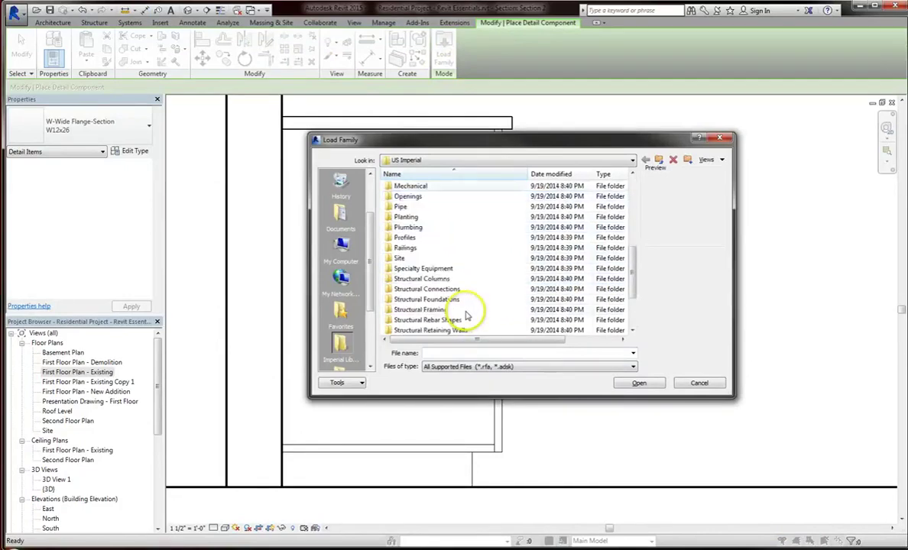
{"action": "scroll", "coordinate": [473, 306], "scroll_direction": "up", "scroll_amount": 3}
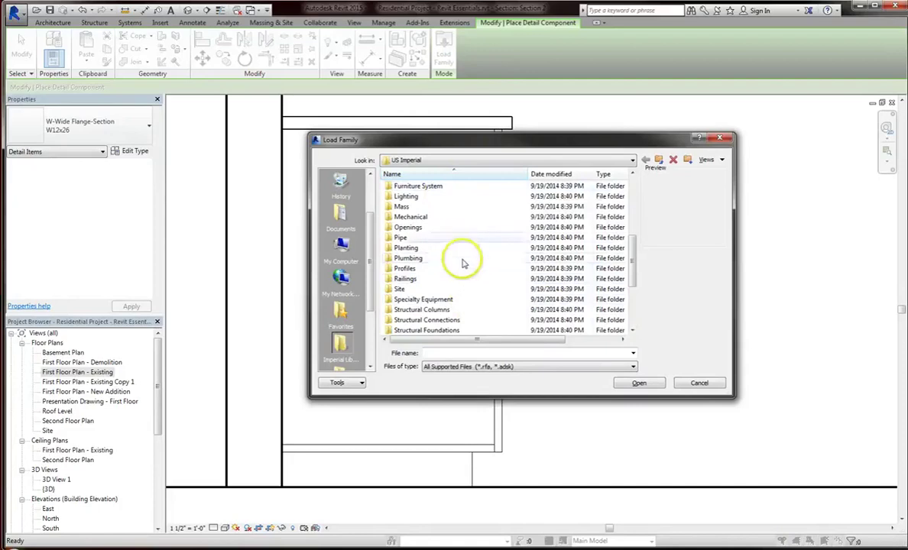
{"action": "scroll", "coordinate": [463, 262], "scroll_direction": "up", "scroll_amount": 4}
{"action": "scroll", "coordinate": [463, 263], "scroll_direction": "up", "scroll_amount": 1}
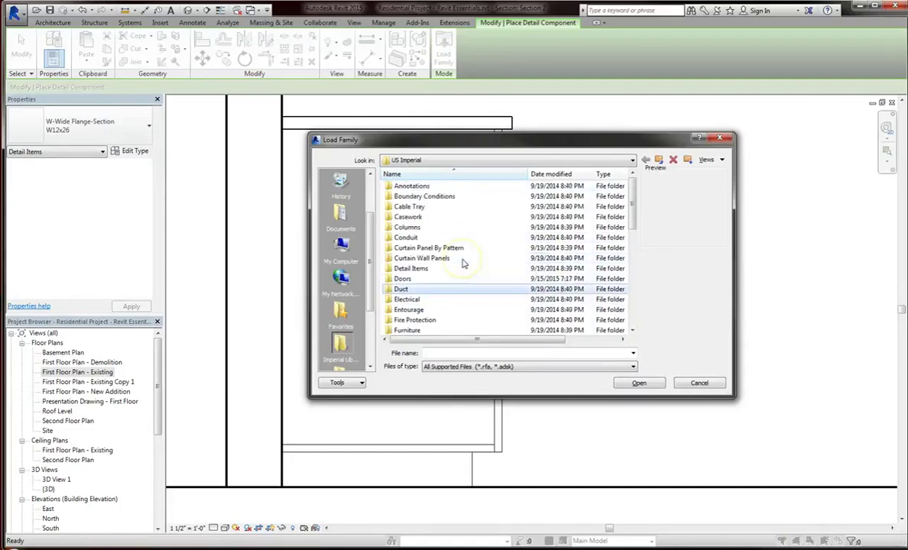
{"action": "double_click", "coordinate": [428, 187]}
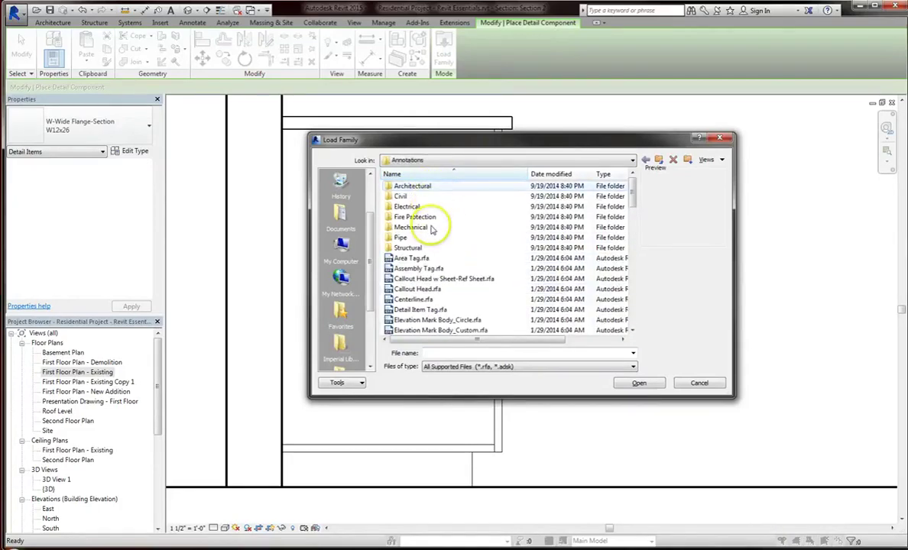
{"action": "double_click", "coordinate": [423, 187]}
{"action": "left_click", "coordinate": [659, 159]}
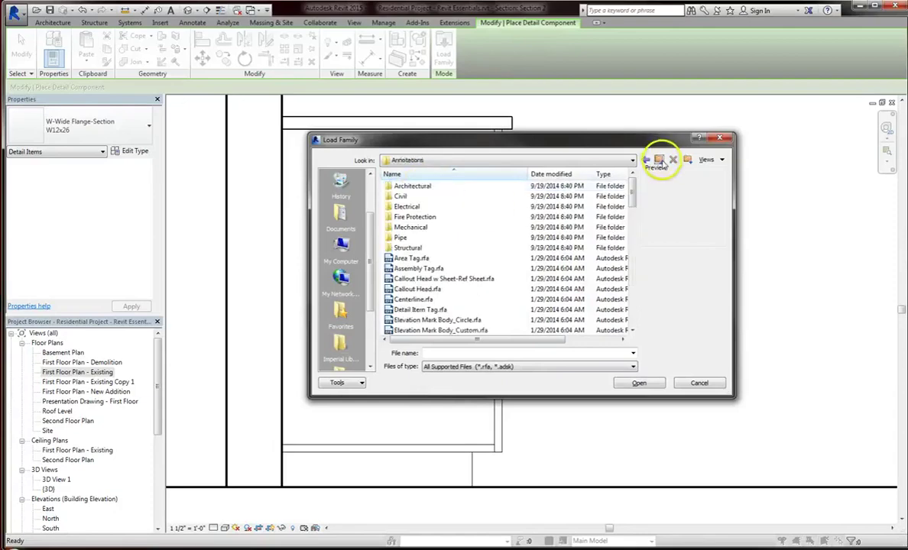
{"action": "left_click", "coordinate": [659, 160]}
- Open the 061100-Wood Framing folder inside Detail Items, Div 06-Wood and Plastic
{"action": "scroll", "coordinate": [492, 284], "scroll_direction": "down", "scroll_amount": 3}
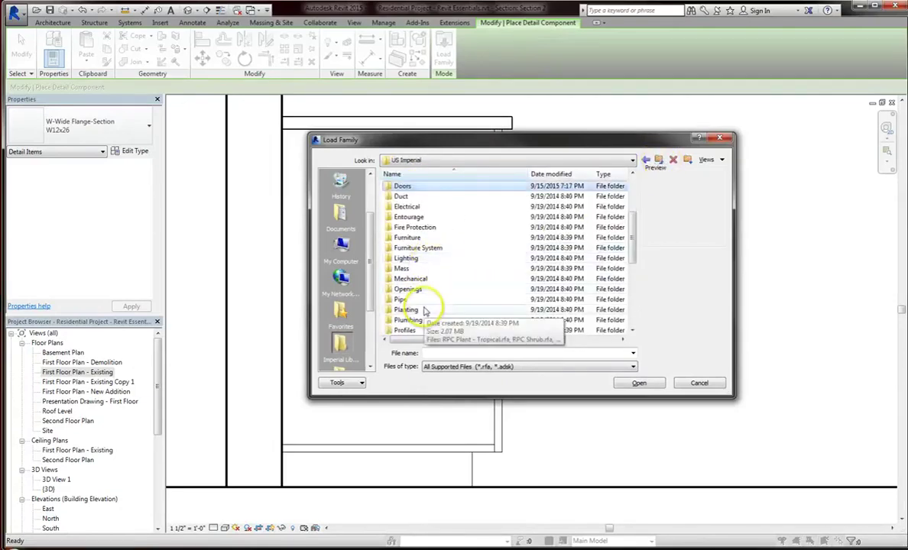
{"action": "scroll", "coordinate": [425, 302], "scroll_direction": "down", "scroll_amount": 3}
{"action": "scroll", "coordinate": [425, 310], "scroll_direction": "up", "scroll_amount": 5}
{"action": "double_click", "coordinate": [417, 238]}
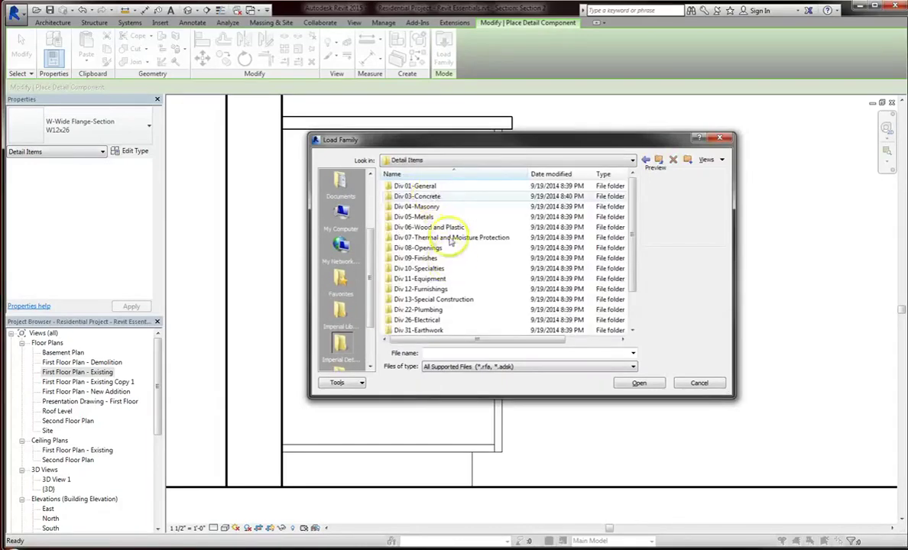
{"action": "double_click", "coordinate": [448, 229]}
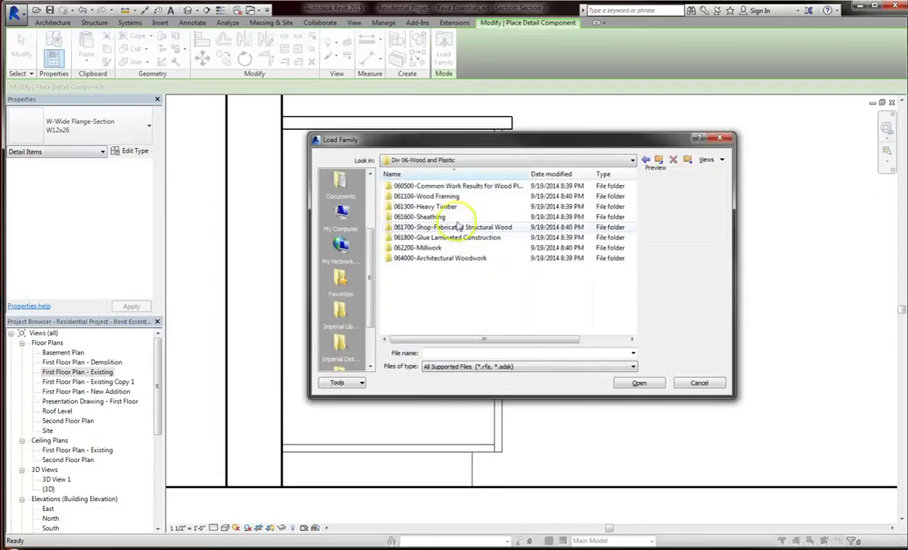
{"action": "double_click", "coordinate": [432, 196]}
- Load the 2x4 type of the Nominal Cut Lumber-Section.rfa family
{"action": "left_click", "coordinate": [437, 207]}
{"action": "left_click", "coordinate": [439, 186]}
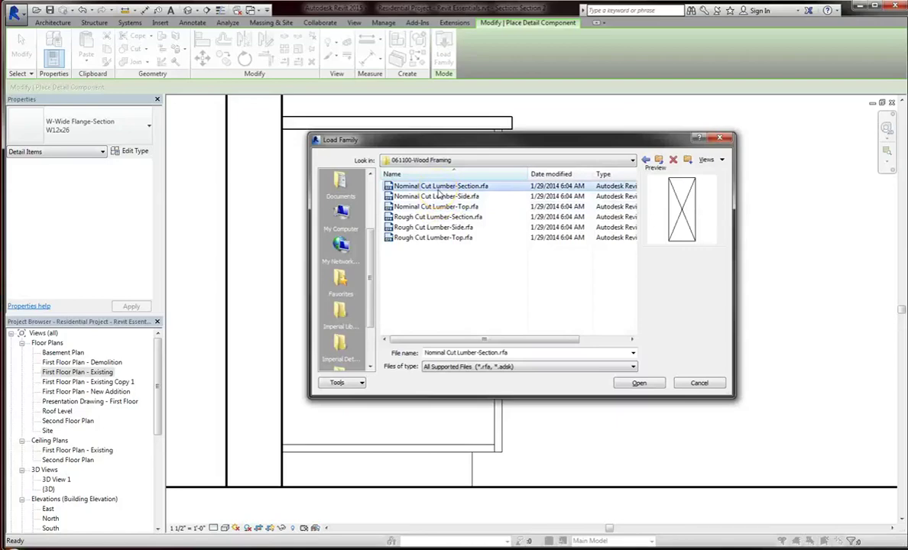
{"action": "double_click", "coordinate": [438, 189]}
{"action": "left_click", "coordinate": [413, 287]}
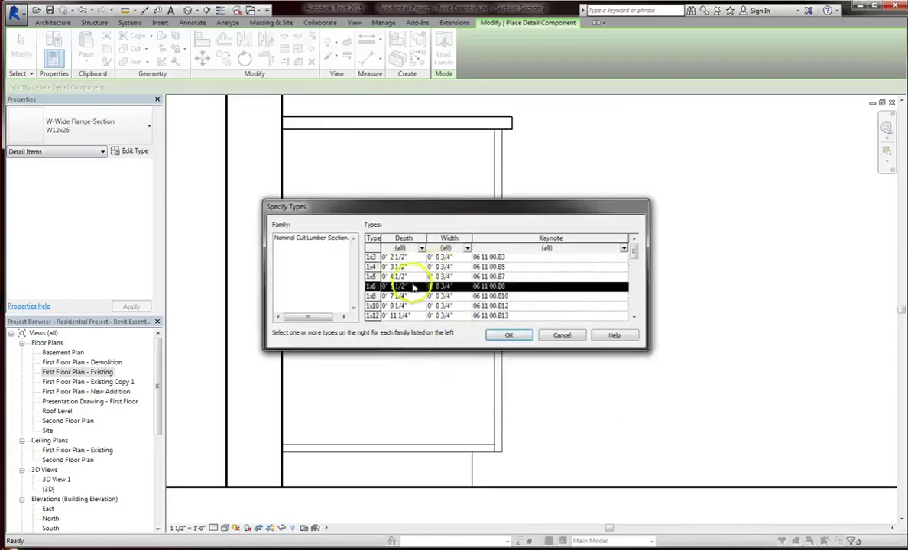
{"action": "scroll", "coordinate": [423, 300], "scroll_direction": "down", "scroll_amount": 2}
{"action": "left_click", "coordinate": [409, 278]}
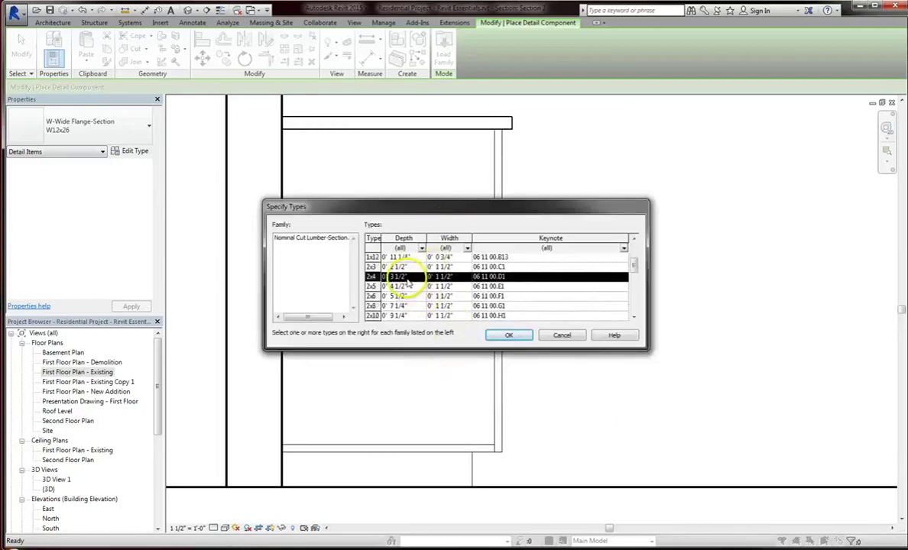
{"action": "left_click", "coordinate": [508, 336]}
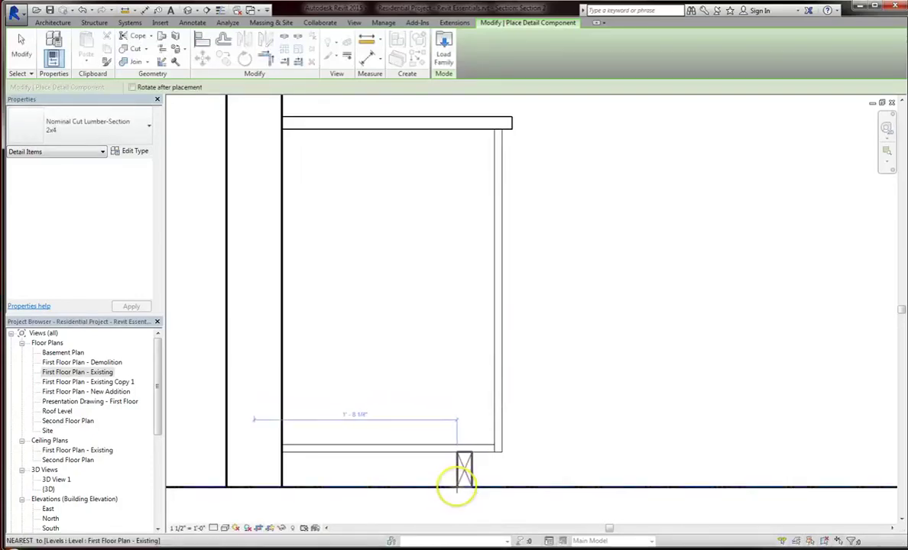
- Place three upright 2x4 lumber sections: behind the toe kick, on the cabinet floor at the front, and under the countertop's front
{"action": "left_click", "coordinate": [457, 486]}
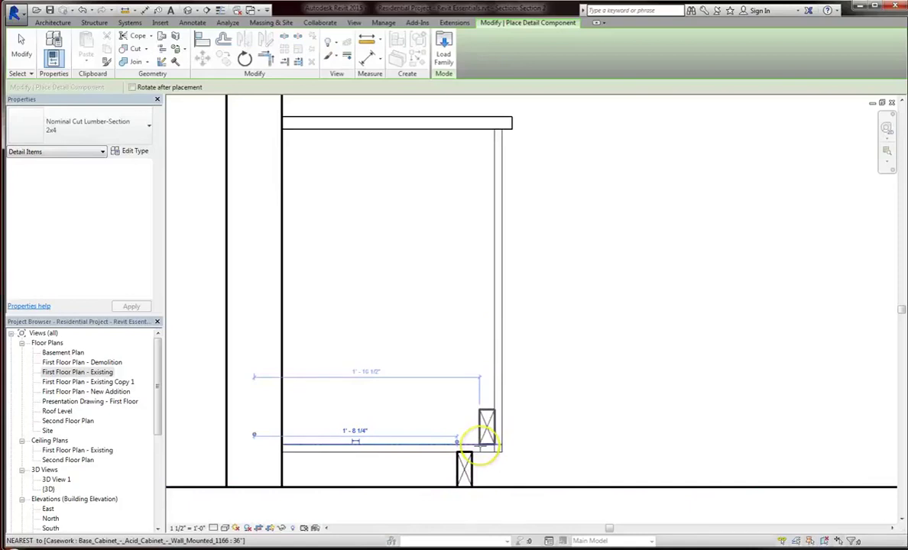
{"action": "left_click", "coordinate": [484, 442]}
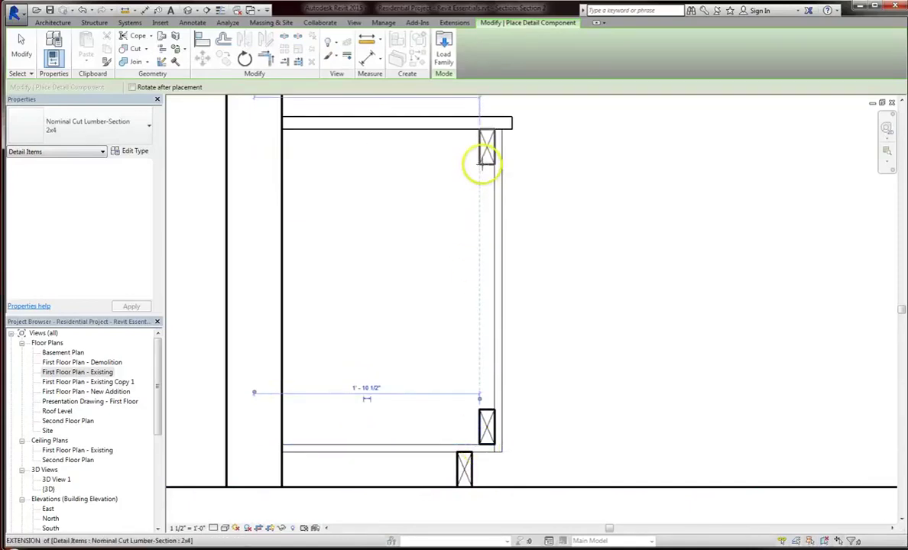
{"action": "left_click", "coordinate": [481, 164]}
{"action": "scroll", "coordinate": [394, 325], "scroll_direction": "down", "scroll_amount": 2}
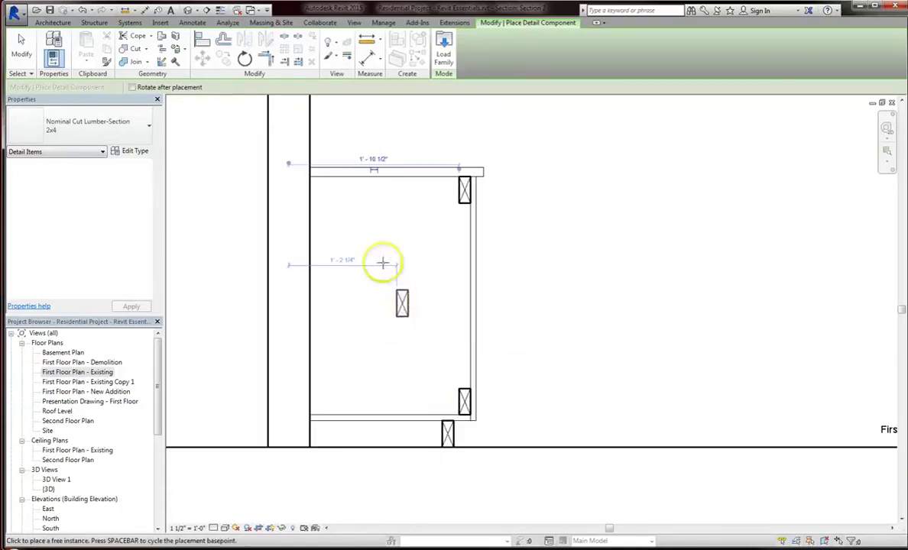
{"action": "key", "text": "Escape"}
{"action": "key", "text": "Escape"}
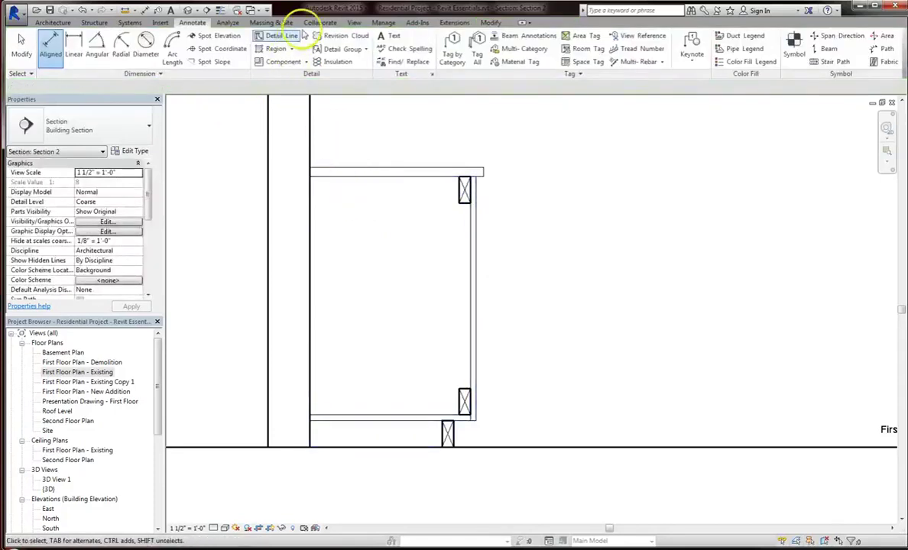
- Trace the countertop's underside, front edge and top with detail lines in the Wide Lines style
{"action": "left_click", "coordinate": [292, 37]}
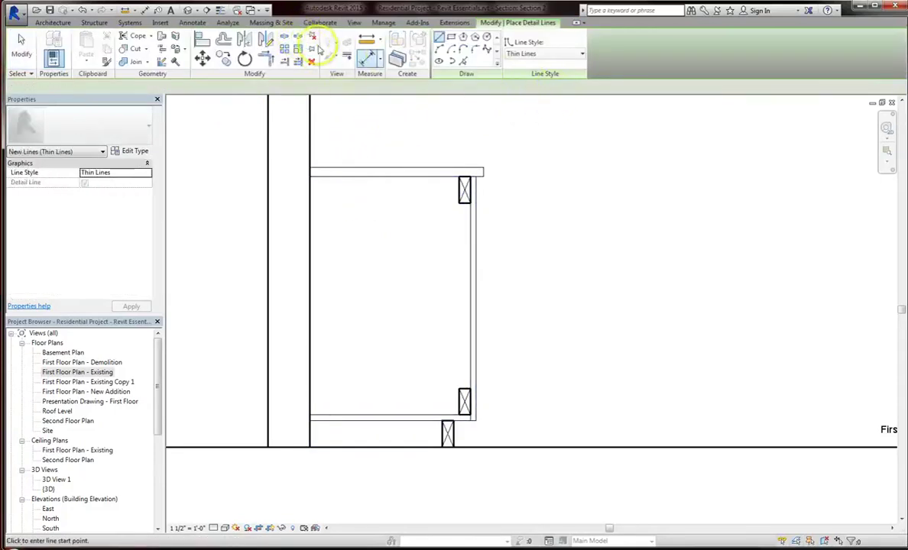
{"action": "key", "text": "Escape"}
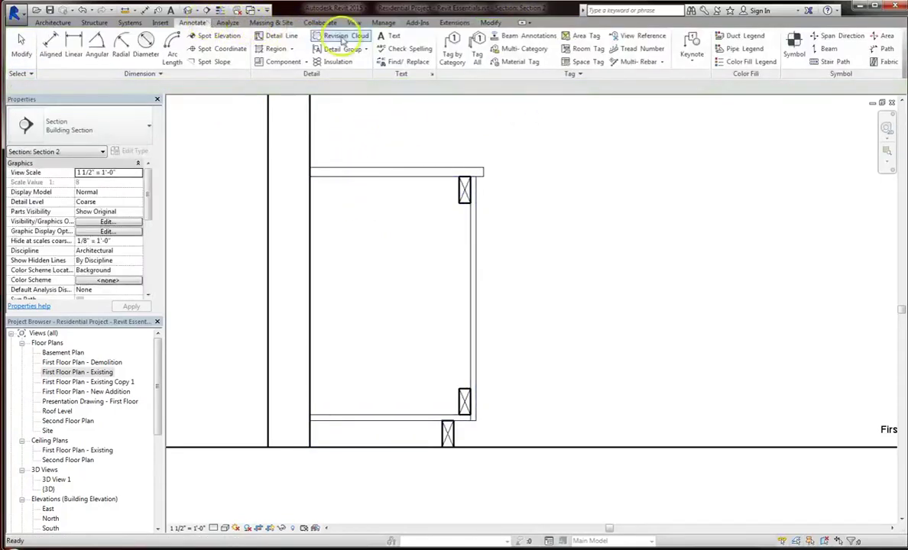
{"action": "left_click", "coordinate": [283, 37]}
{"action": "left_click", "coordinate": [539, 54]}
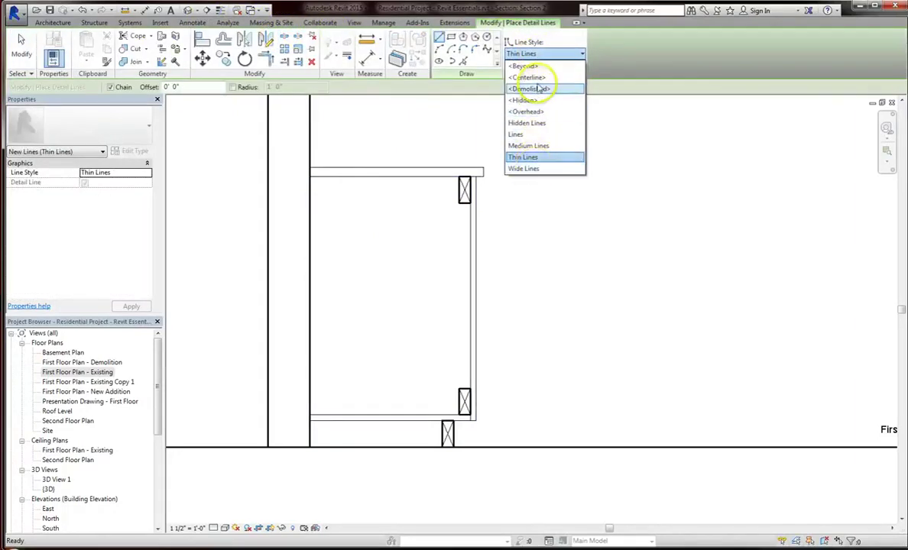
{"action": "left_click", "coordinate": [524, 169]}
{"action": "left_click", "coordinate": [309, 169]}
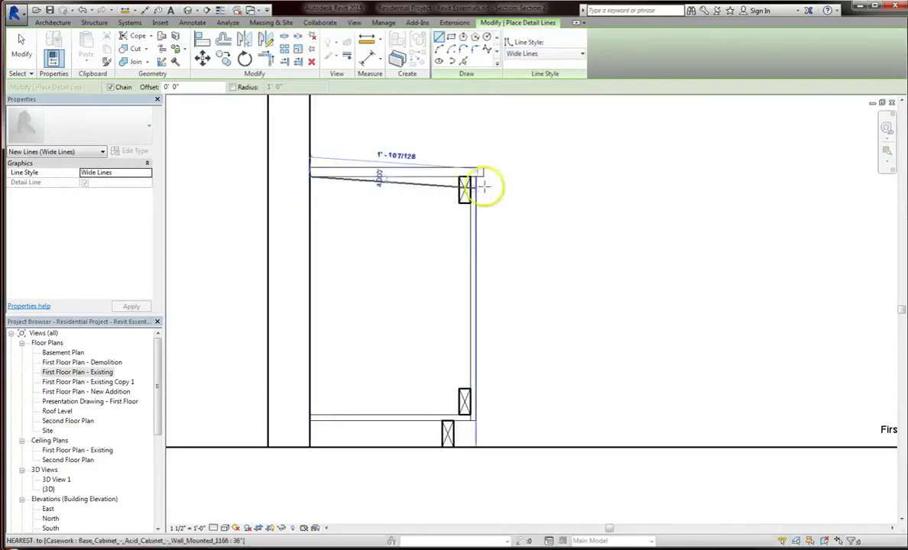
{"action": "left_click", "coordinate": [484, 169]}
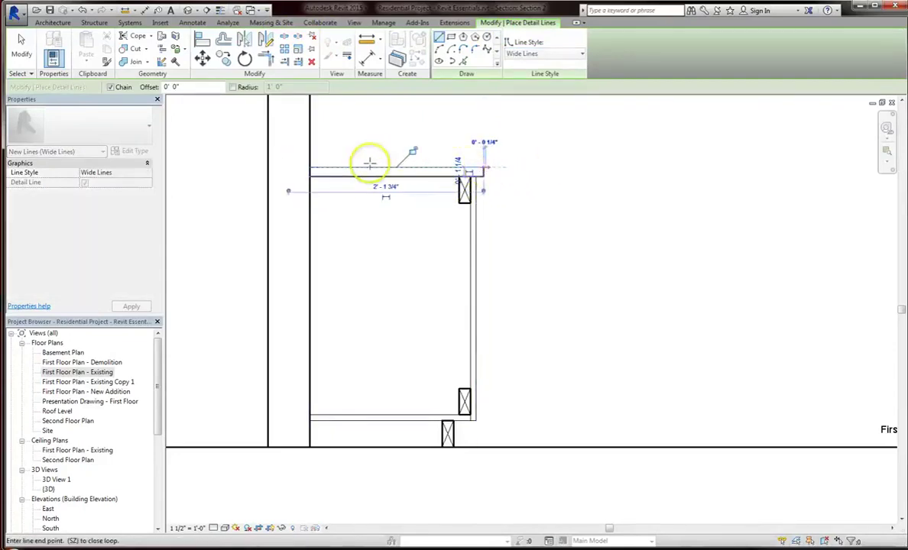
{"action": "left_click", "coordinate": [311, 168]}
{"action": "key", "text": "Escape"}
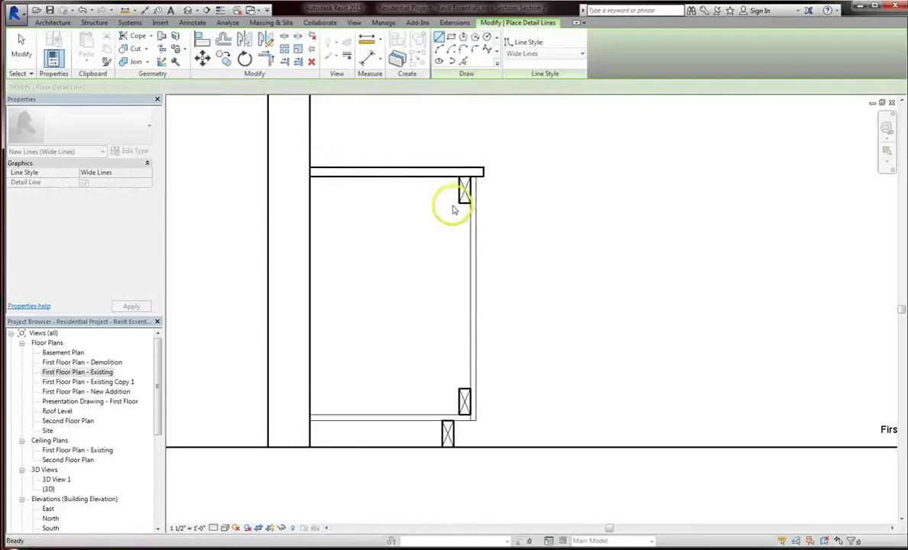
- Draw a vertical Wide Lines detail line about 2'-0" long down from the upper front 2x4 and extend it to the lower one
{"action": "left_click", "coordinate": [460, 202]}
{"action": "left_click", "coordinate": [459, 384]}
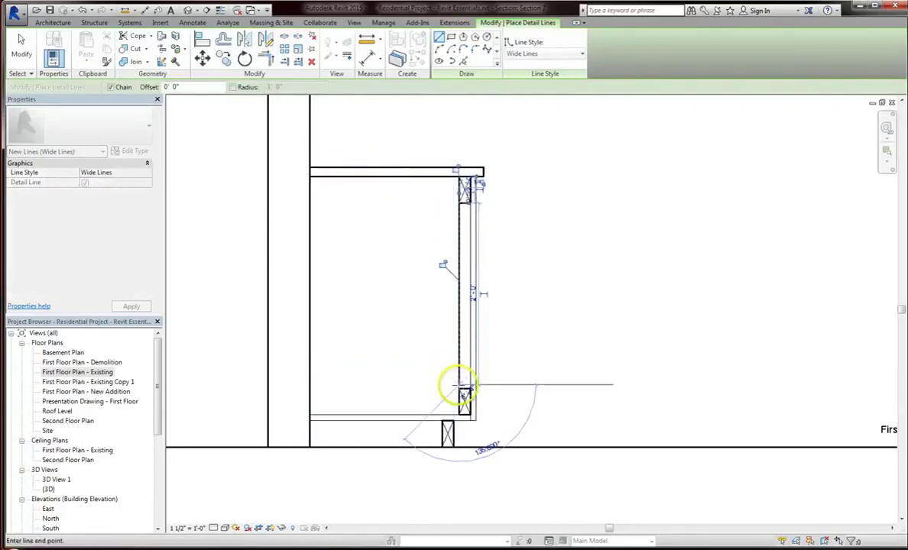
{"action": "key", "text": "Escape"}
{"action": "key", "text": "Escape"}
{"action": "left_click", "coordinate": [459, 385]}
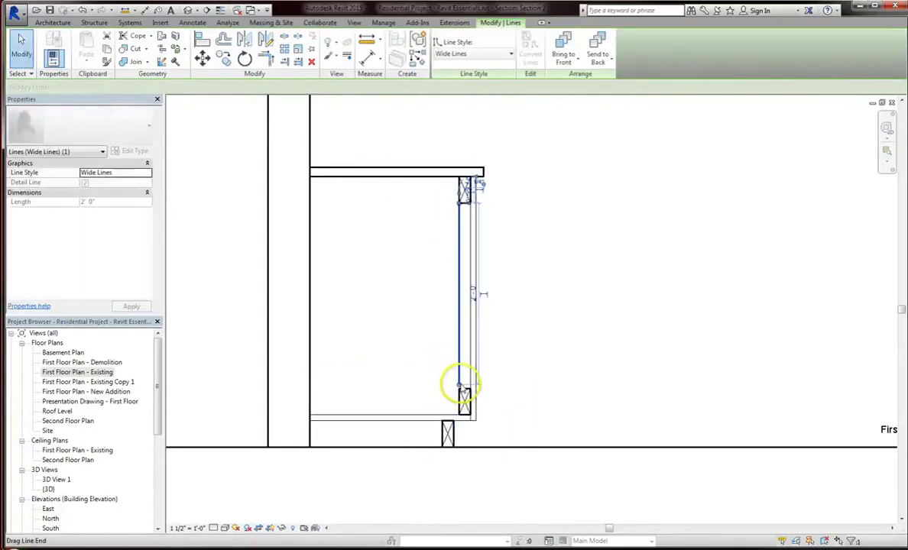
{"action": "left_click_drag", "start_coordinate": [460, 384], "coordinate": [459, 388]}
{"action": "key", "text": "Escape"}
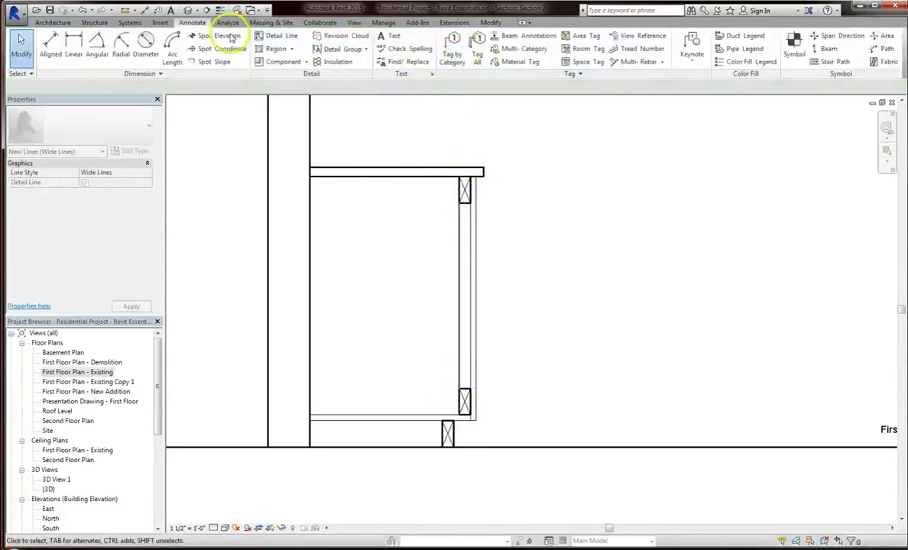
- Draw two horizontal Wide Lines detail lines about 1'-7 3/4" long, from the upper 2x4's underside and the lower 2x4's top to the wall
{"action": "left_click", "coordinate": [259, 37]}
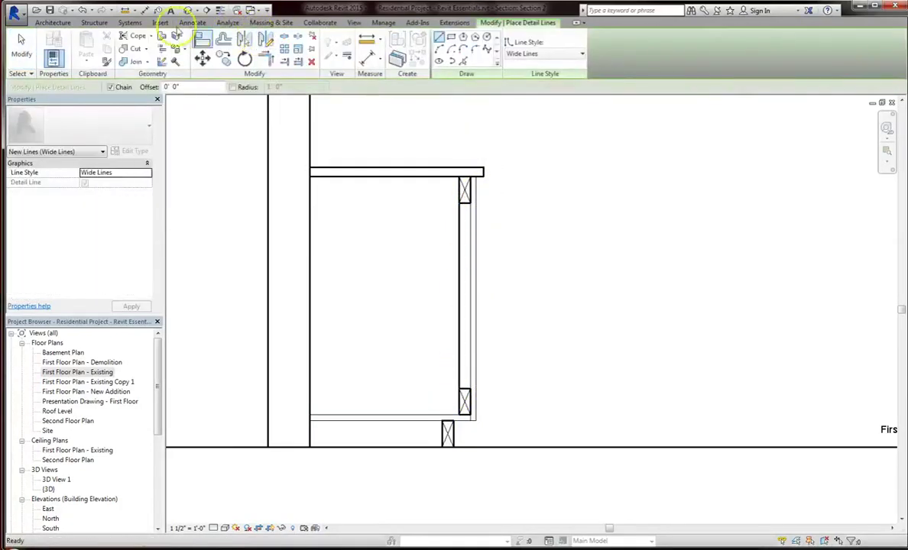
{"action": "left_click", "coordinate": [189, 23]}
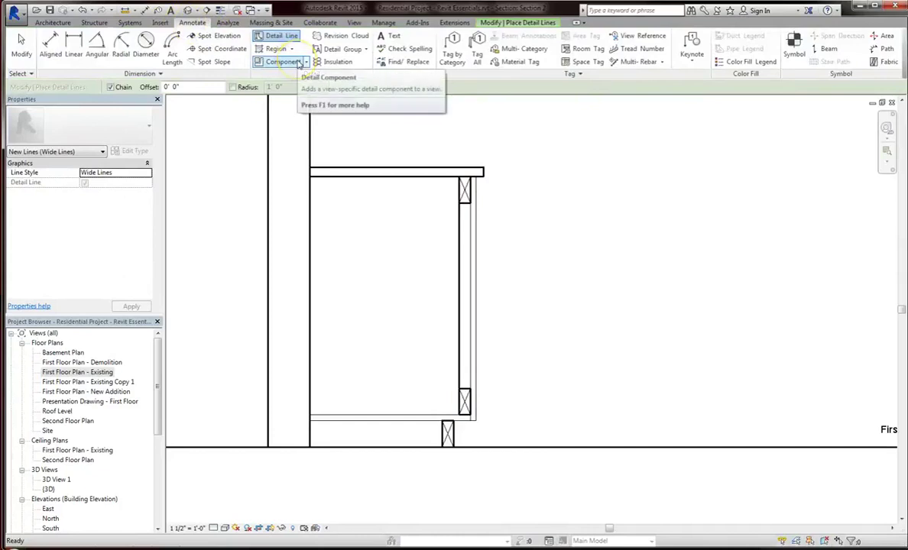
{"action": "left_click", "coordinate": [291, 38]}
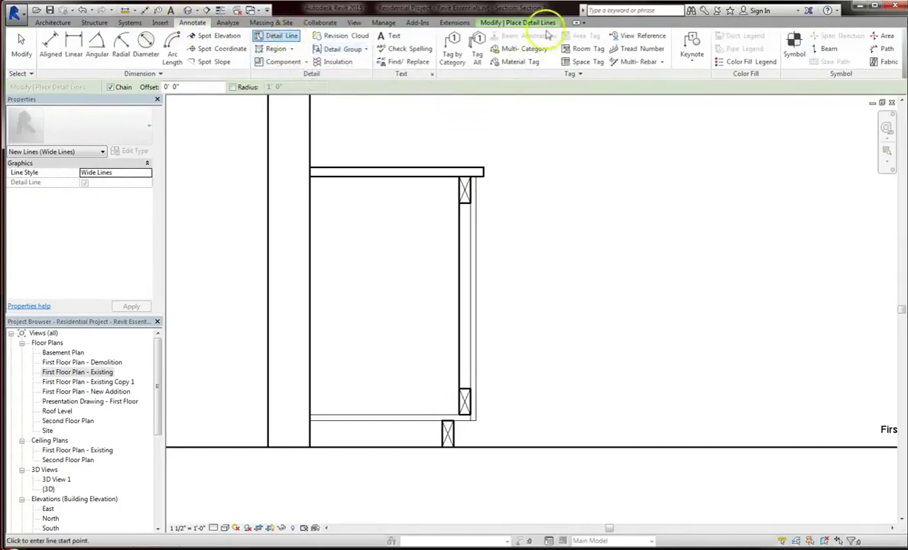
{"action": "left_click", "coordinate": [455, 203]}
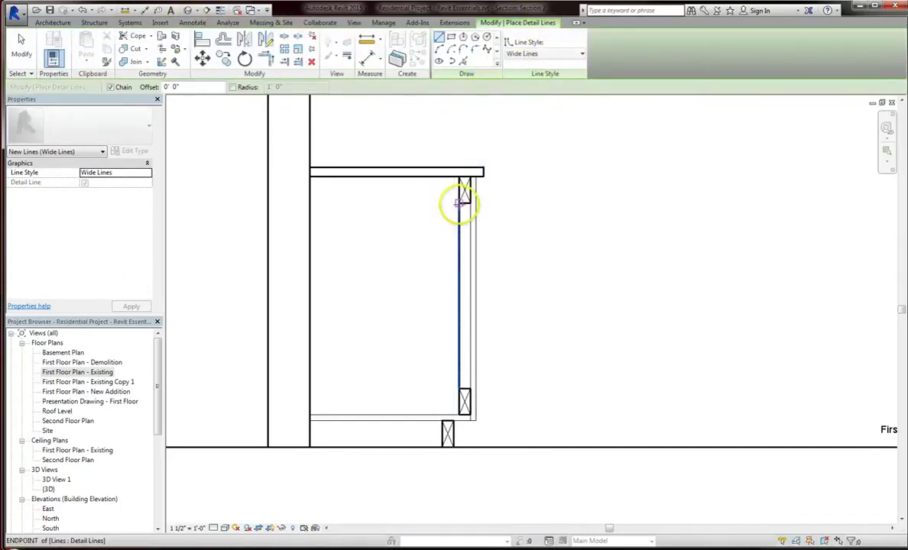
{"action": "left_click", "coordinate": [308, 204]}
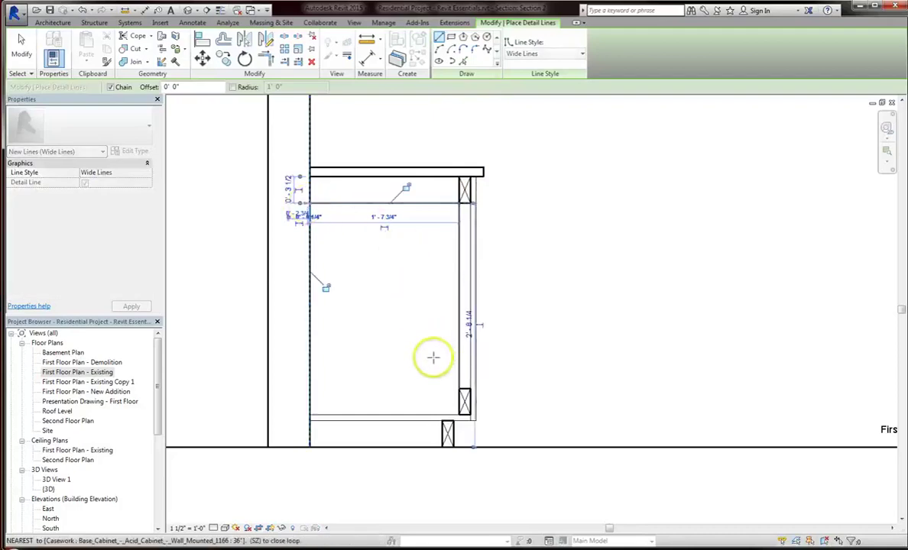
{"action": "key", "text": "Escape"}
{"action": "left_click", "coordinate": [462, 390]}
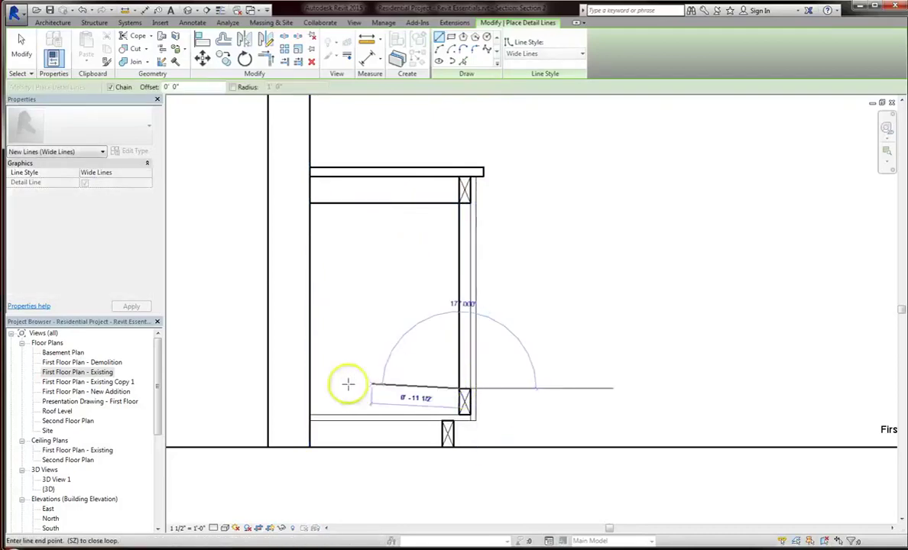
{"action": "left_click", "coordinate": [311, 390]}
{"action": "key", "text": "Escape"}
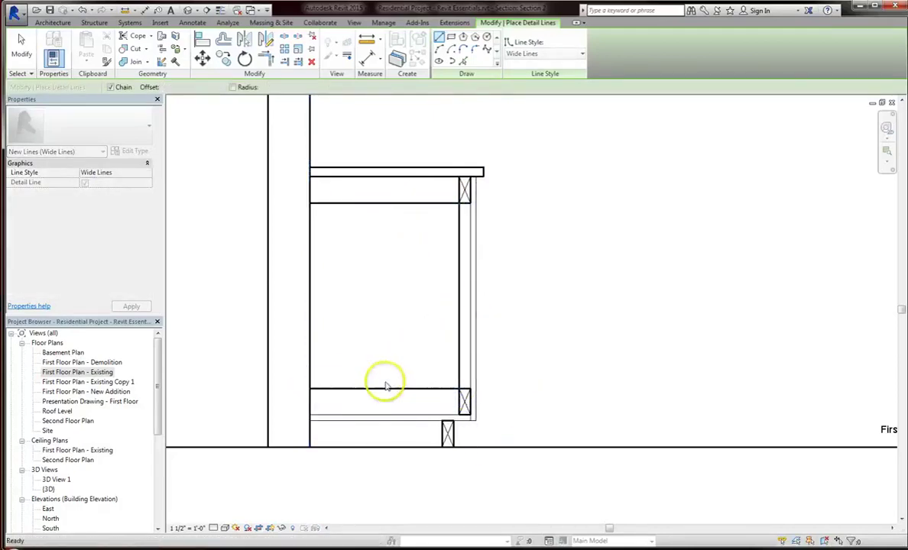
{"action": "key", "text": "Escape"}
- Delete the vertical detail line between the front 2x4s and the two horizontal detail lines running to the wall
{"action": "key", "text": "Tab"}
{"action": "left_click", "coordinate": [461, 340]}
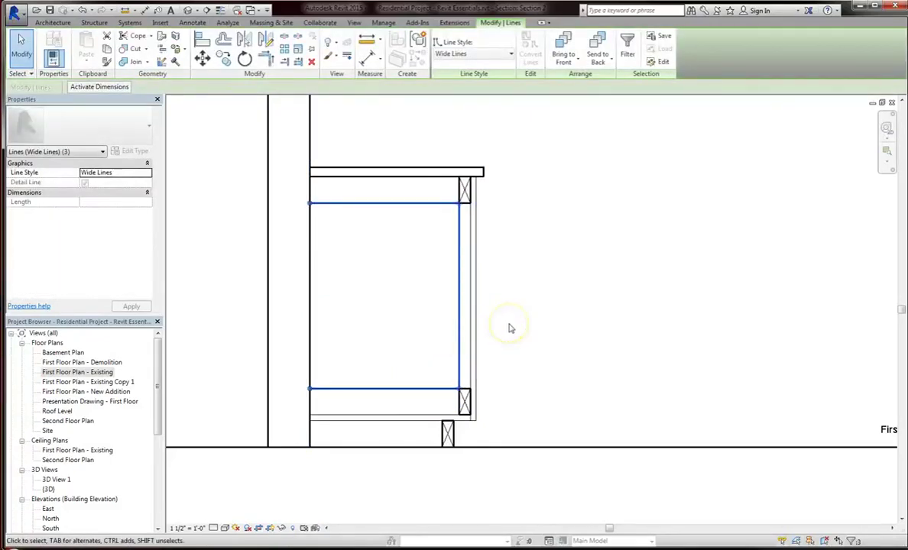
{"action": "left_click", "coordinate": [510, 350]}
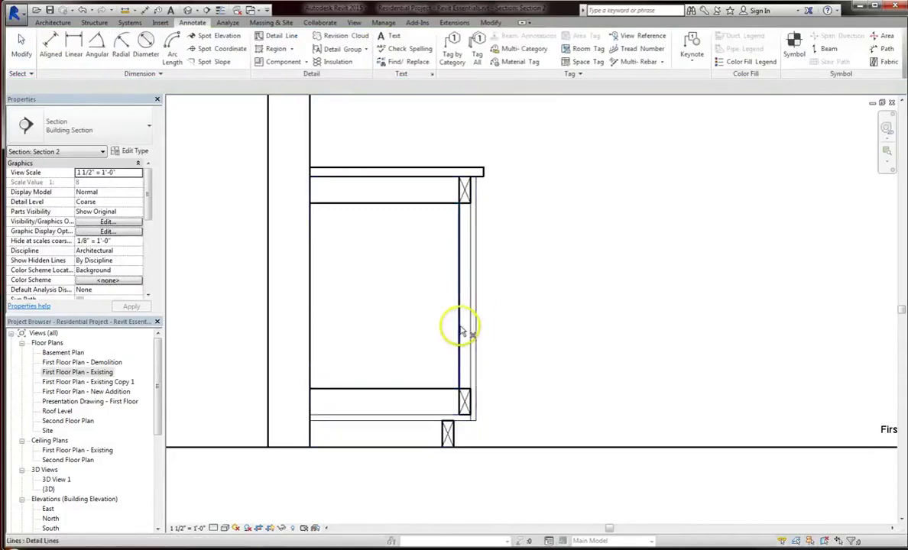
{"action": "key", "text": "Delete"}
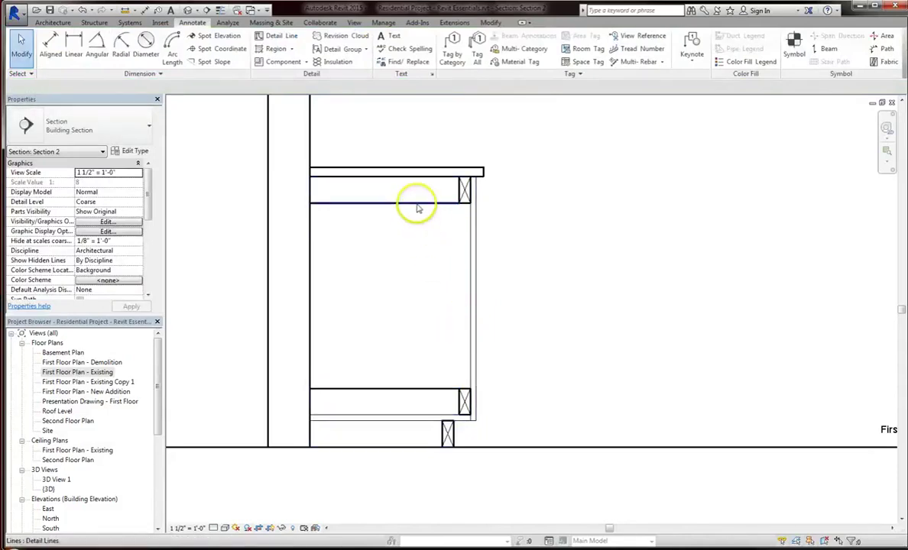
{"action": "left_click", "coordinate": [416, 203]}
{"action": "key", "text": "Delete"}
{"action": "left_click", "coordinate": [403, 391]}
{"action": "key", "text": "Delete"}
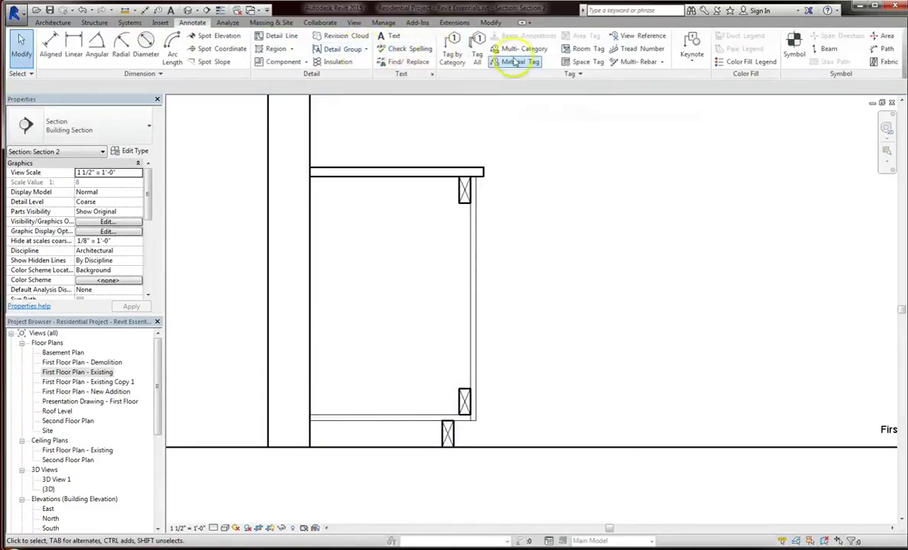
- Add a "Wood Framing" text note with a two-segment leader pointing to the upper 2x4
{"action": "left_click", "coordinate": [389, 37]}
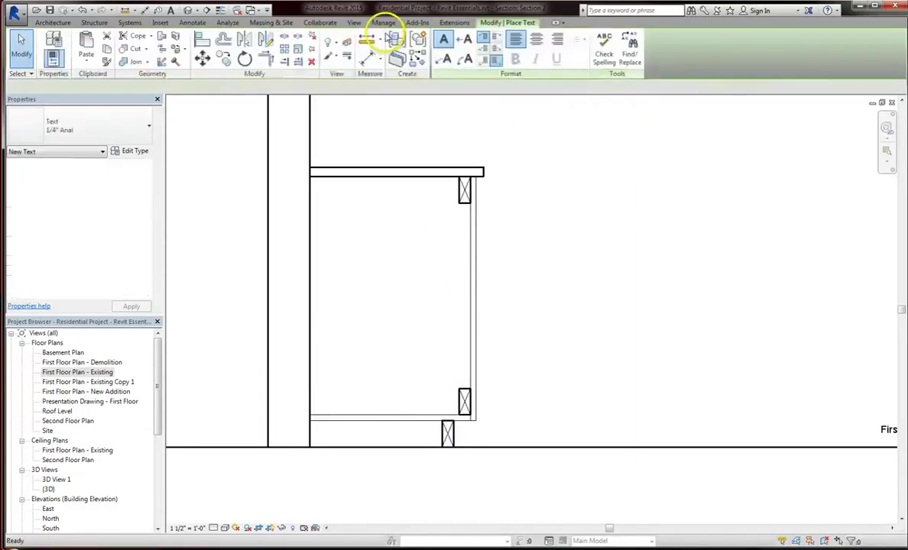
{"action": "left_click", "coordinate": [466, 190]}
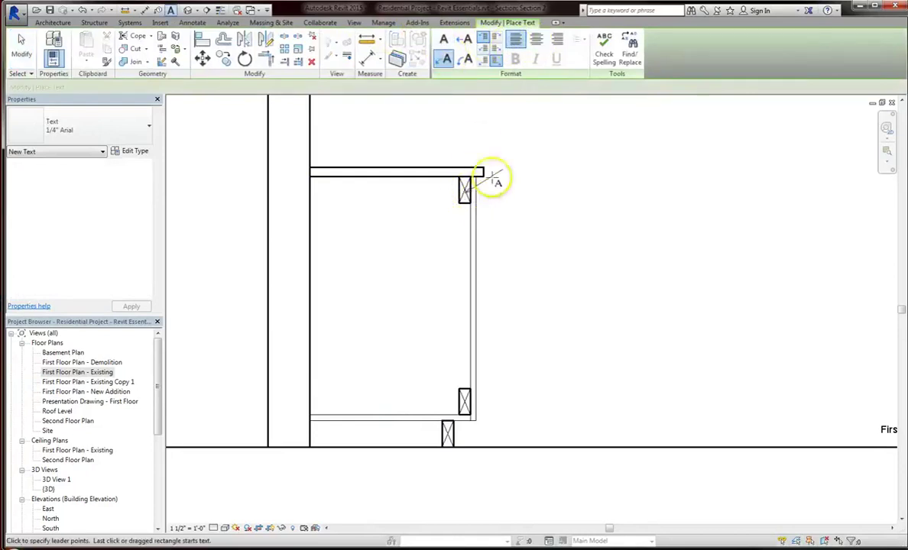
{"action": "left_click", "coordinate": [541, 136]}
{"action": "left_click", "coordinate": [579, 138]}
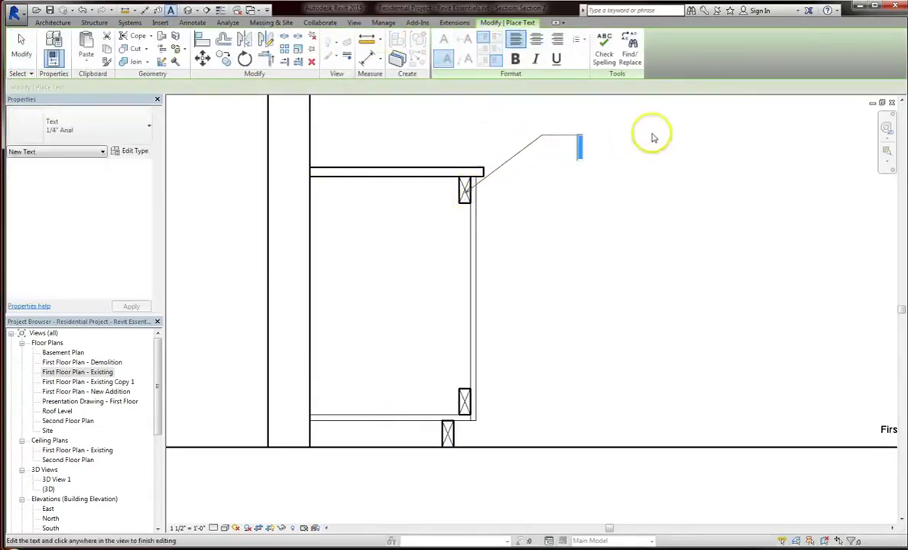
{"action": "type", "text": "S"}
{"action": "key", "text": "BackSpace"}
{"action": "key", "text": "BackSpace"}
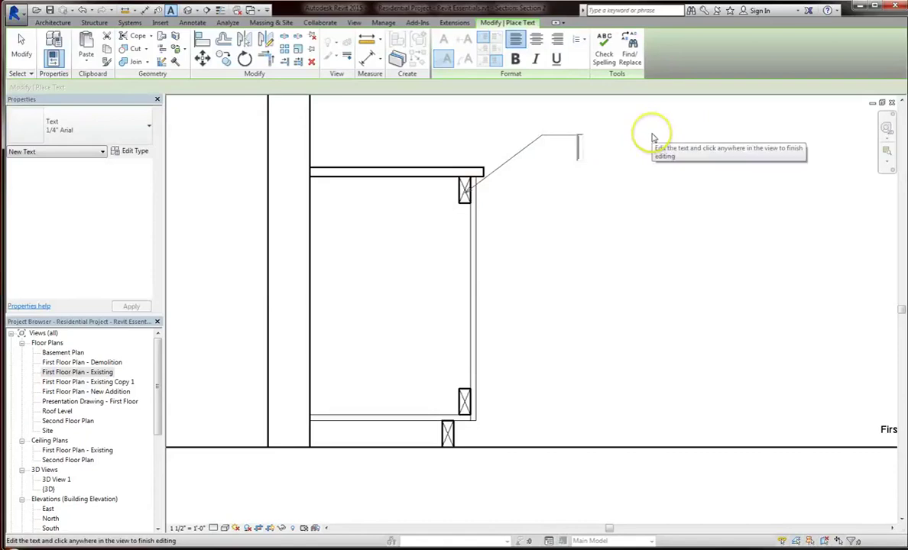
{"action": "type", "text": "Wood Framing"}
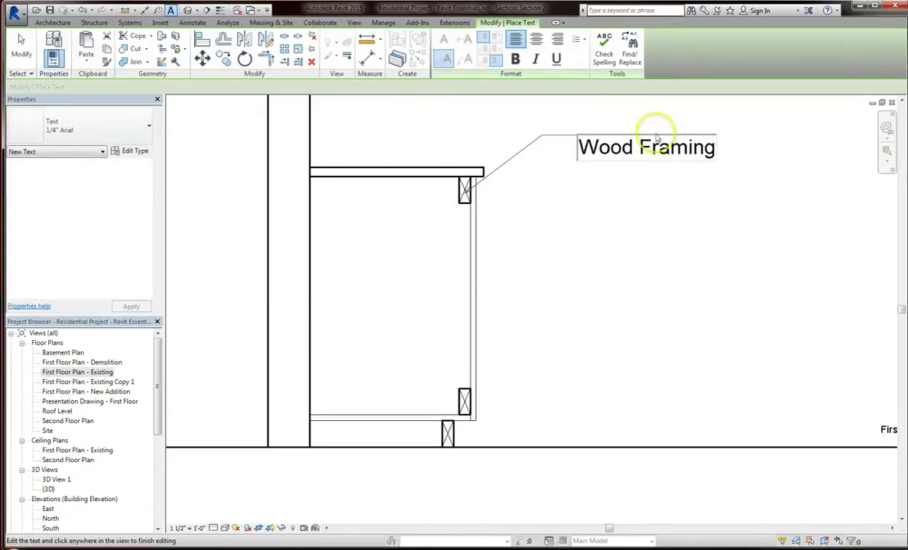
{"action": "left_click", "coordinate": [603, 252]}
- Change the "Wood Framing" note to the 3/32" Arial text type
{"action": "left_click", "coordinate": [616, 142]}
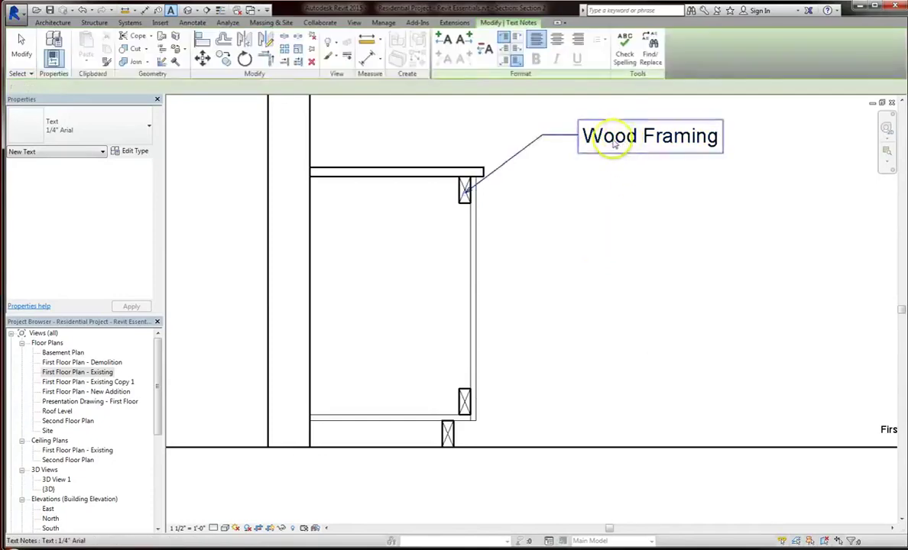
{"action": "left_click", "coordinate": [77, 126]}
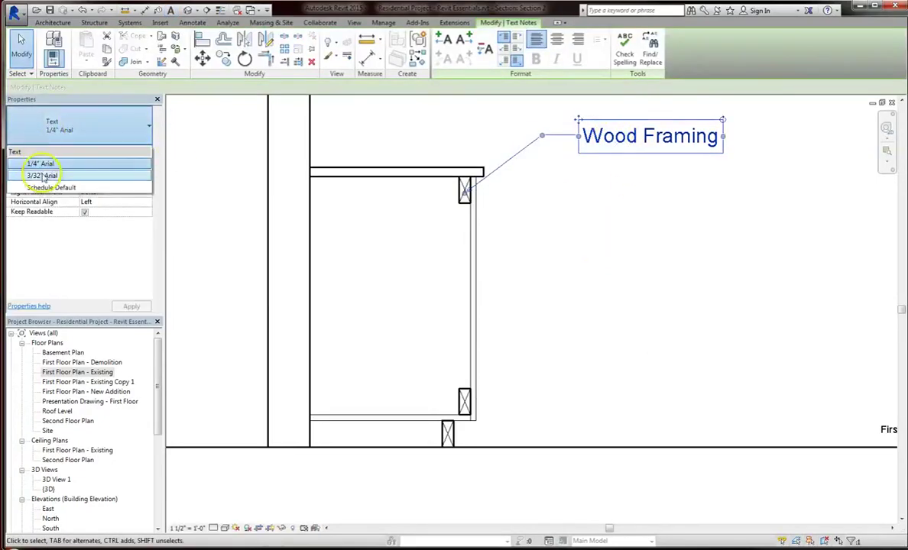
{"action": "left_click", "coordinate": [44, 176]}
{"action": "left_click", "coordinate": [613, 233]}
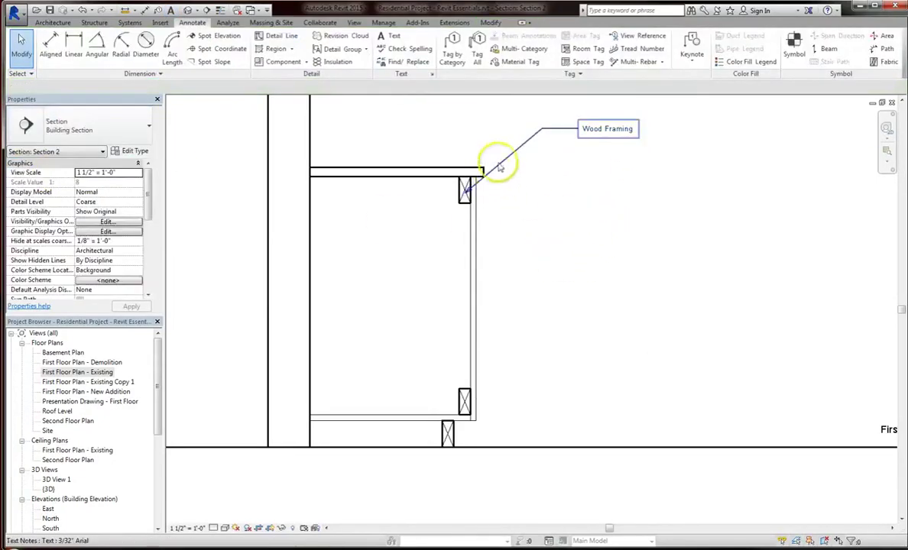
- Add a 3/32" Arial "Counter Top" note above the "Wood Framing" note, with a two-segment leader to the countertop
{"action": "scroll", "coordinate": [521, 196], "scroll_direction": "up", "scroll_amount": 1}
{"action": "key", "text": "t"}
{"action": "key", "text": "x"}
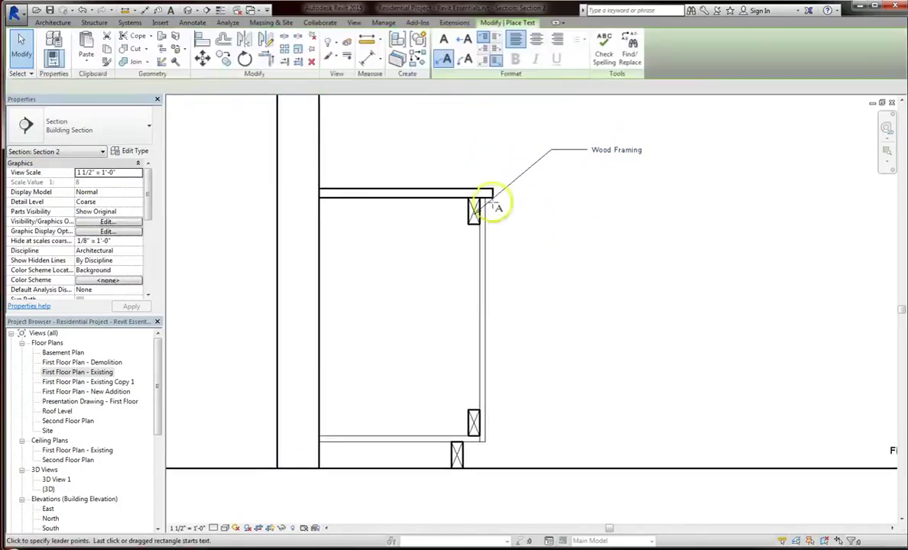
{"action": "left_click", "coordinate": [474, 189]}
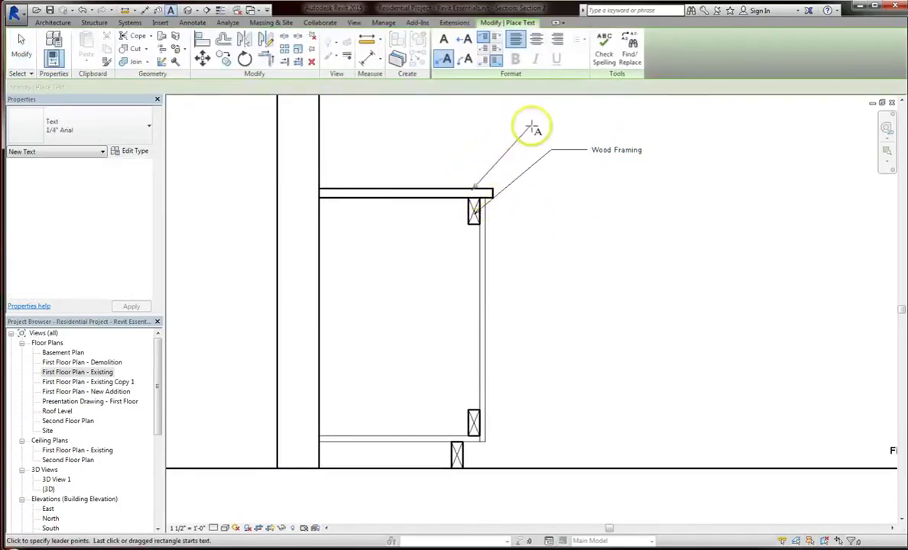
{"action": "left_click", "coordinate": [549, 128]}
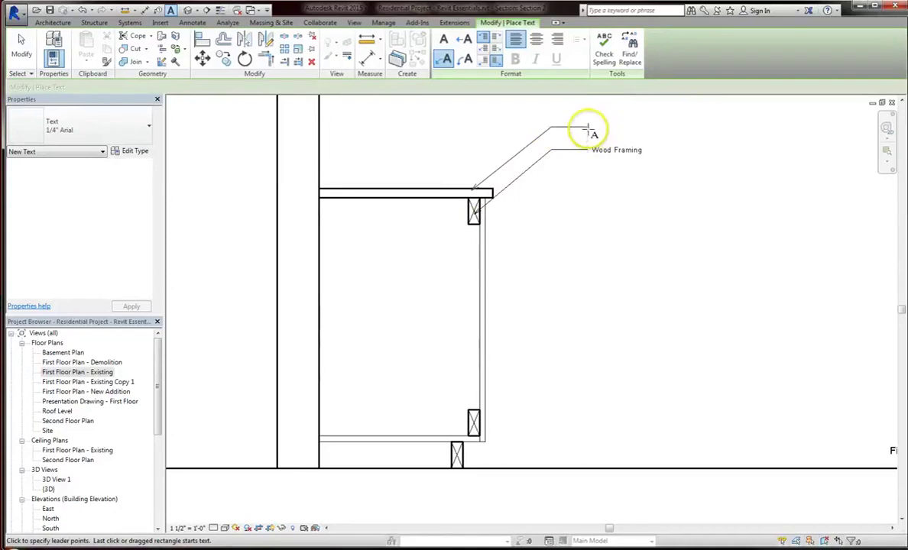
{"action": "left_click", "coordinate": [588, 129]}
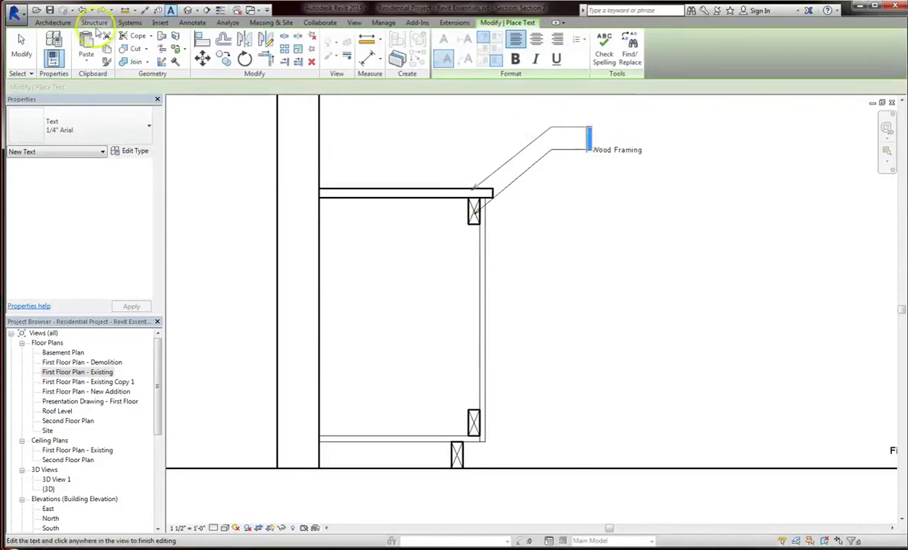
{"action": "left_click", "coordinate": [125, 116]}
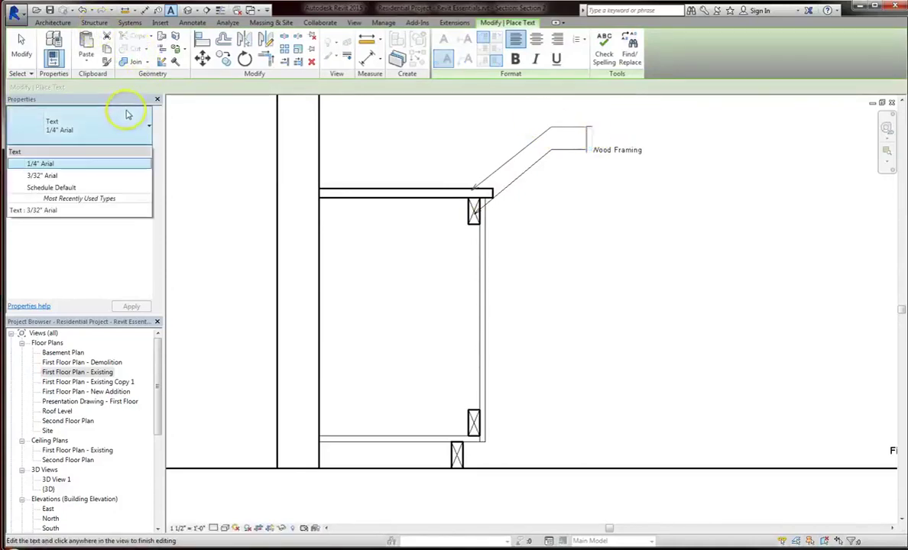
{"action": "left_click", "coordinate": [48, 176]}
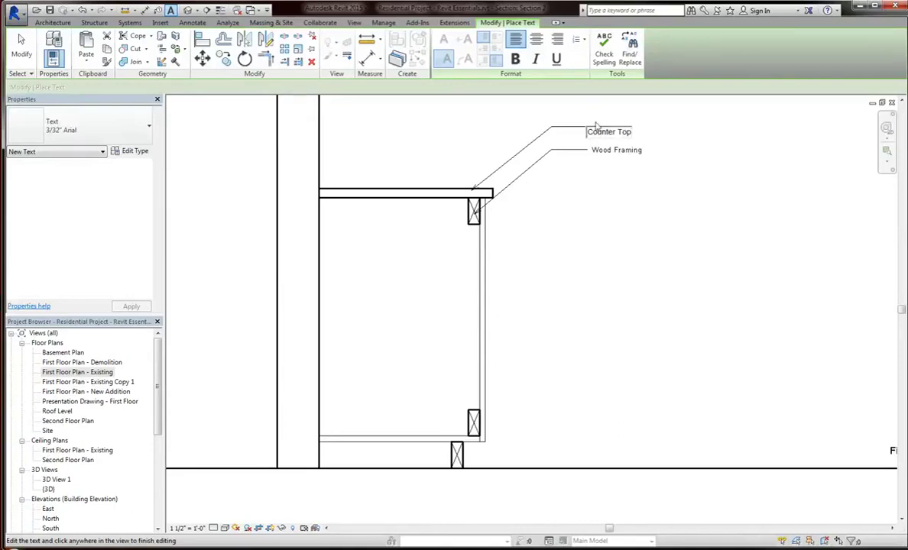
{"action": "left_click", "coordinate": [635, 237]}
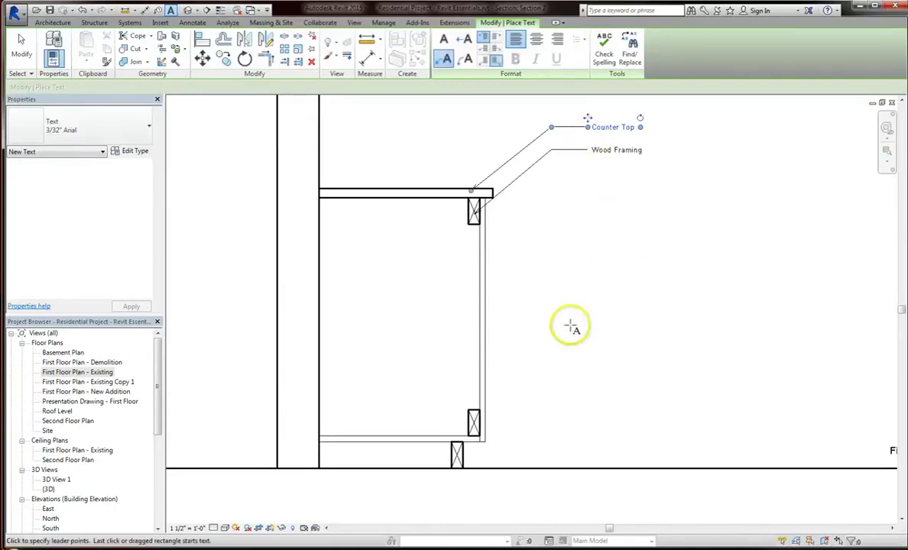
{"action": "key", "text": "Escape"}
{"action": "key", "text": "Escape"}
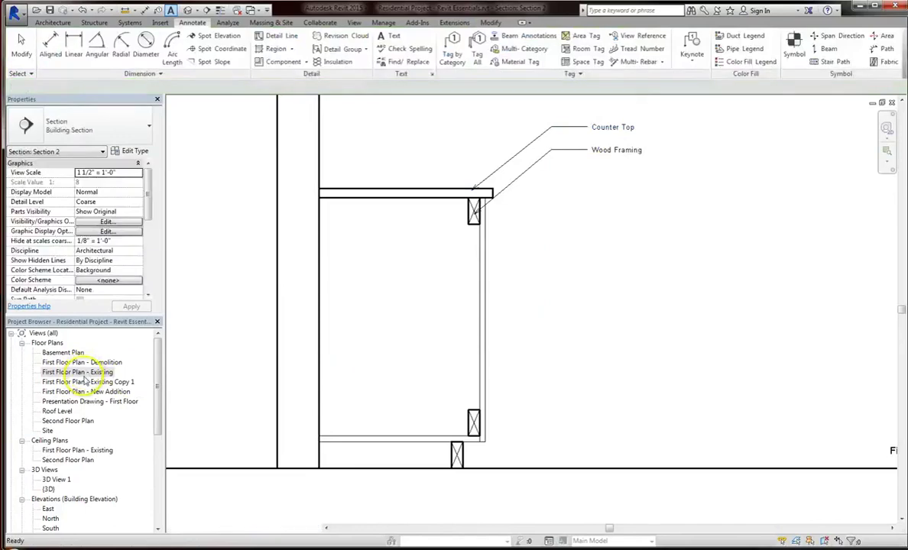
- View the section mark in First Floor Plan - Existing, open Section 1 and Section 2, and close Section 2
{"action": "double_click", "coordinate": [84, 373]}
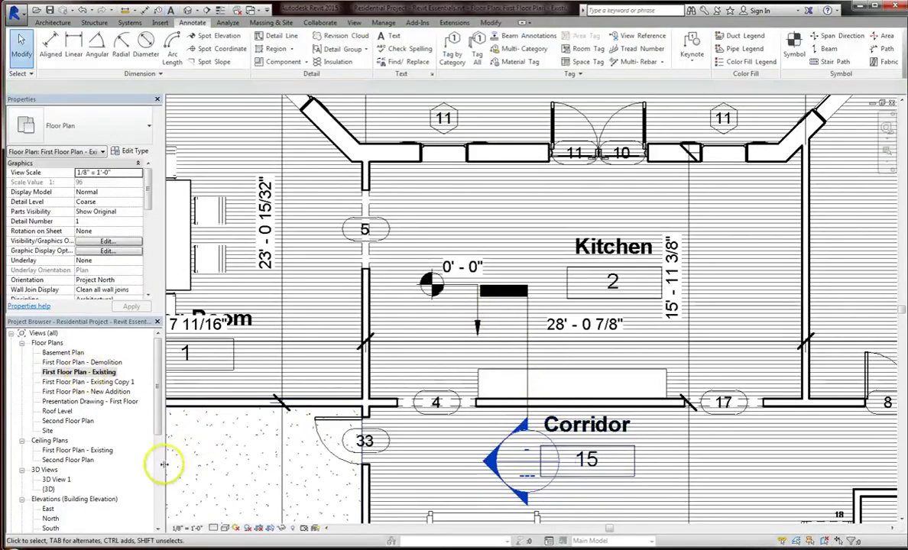
{"action": "left_click", "coordinate": [159, 478]}
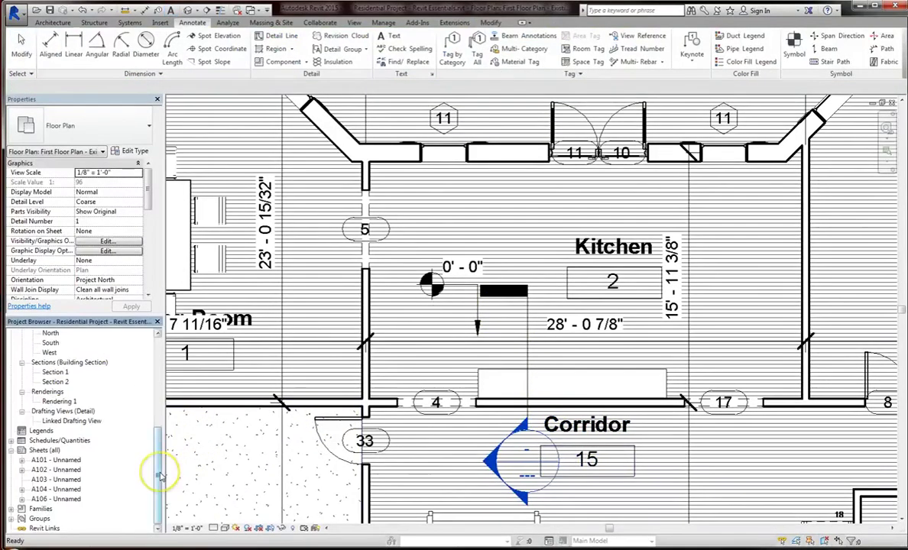
{"action": "double_click", "coordinate": [55, 372]}
{"action": "double_click", "coordinate": [55, 381]}
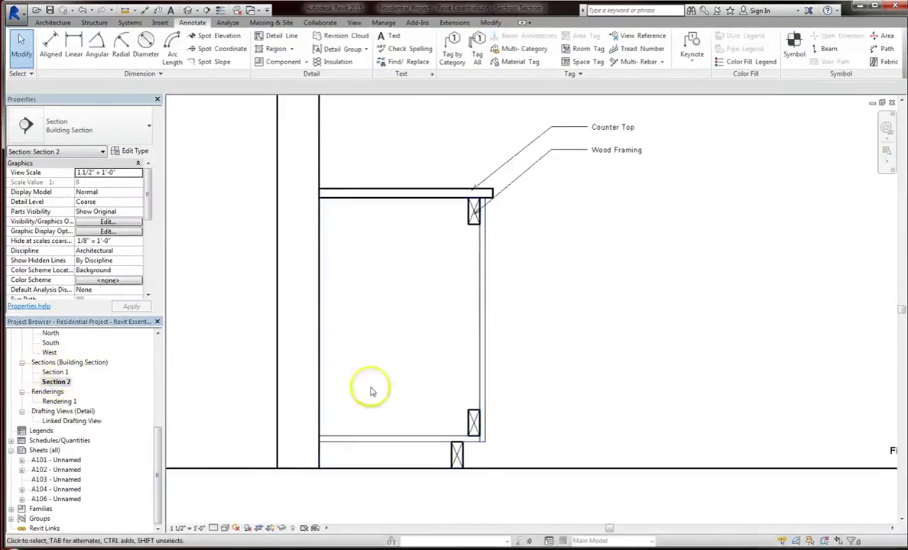
{"action": "left_click", "coordinate": [891, 102]}
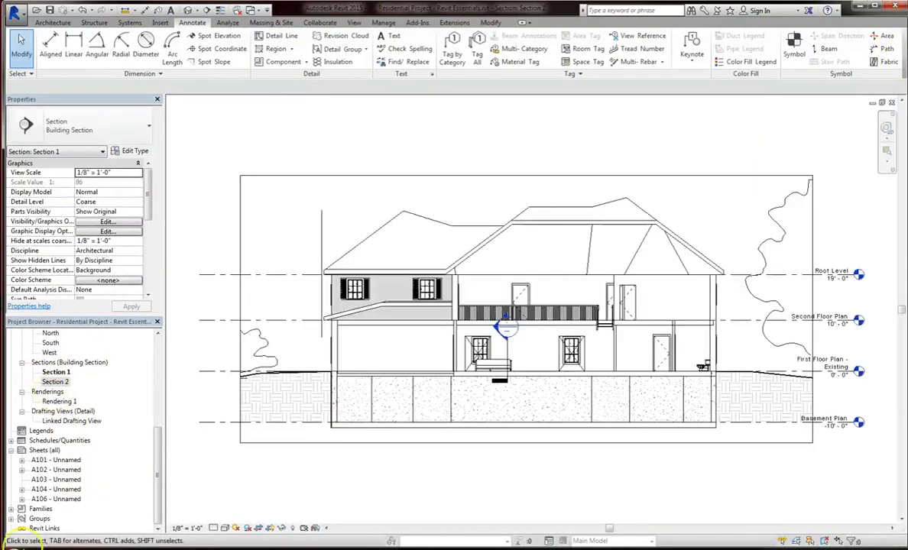
- Open sheet A106 and place the Section 2 view on it, in the lower right below the linking example
{"action": "double_click", "coordinate": [66, 499]}
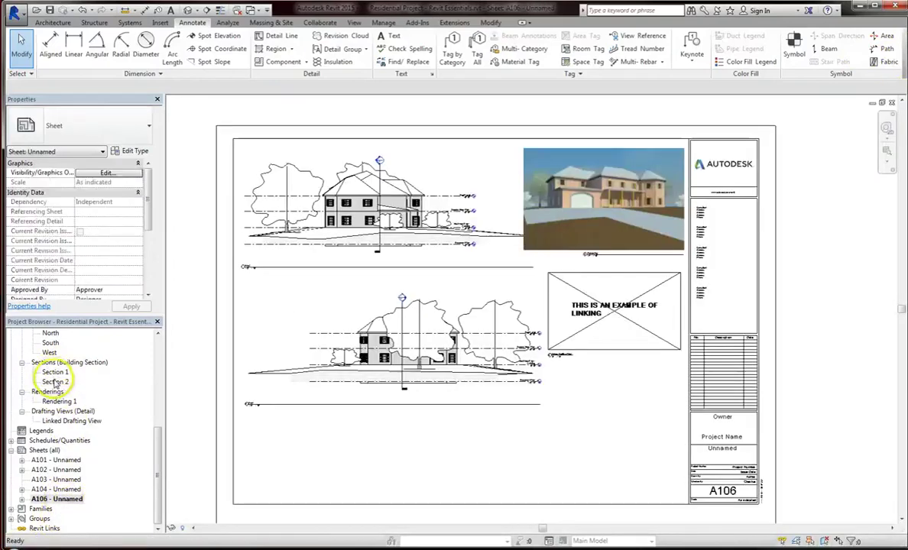
{"action": "left_click", "coordinate": [55, 381]}
{"action": "left_click_drag", "start_coordinate": [55, 385], "coordinate": [612, 431]}
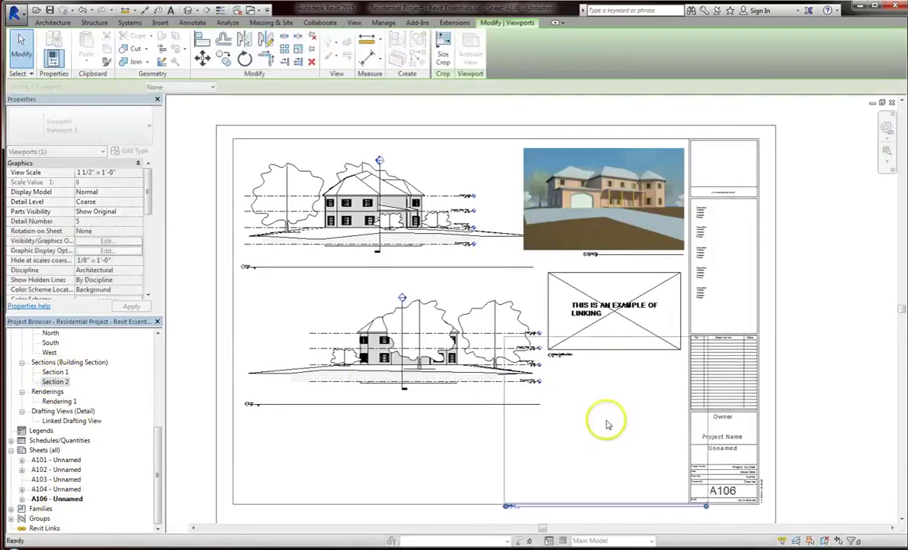
{"action": "left_click", "coordinate": [602, 428]}
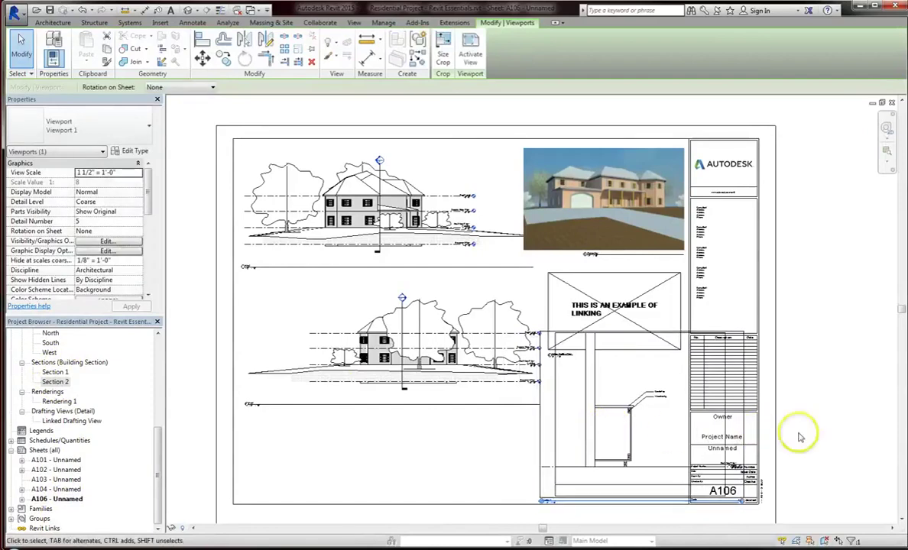
- Reopen First Floor Plan - Existing to check the detail and sheet reference on the kitchen section mark
{"action": "left_click", "coordinate": [55, 372]}
{"action": "scroll", "coordinate": [63, 413], "scroll_direction": "up", "scroll_amount": 5}
{"action": "scroll", "coordinate": [46, 413], "scroll_direction": "up", "scroll_amount": 3}
{"action": "double_click", "coordinate": [73, 372]}
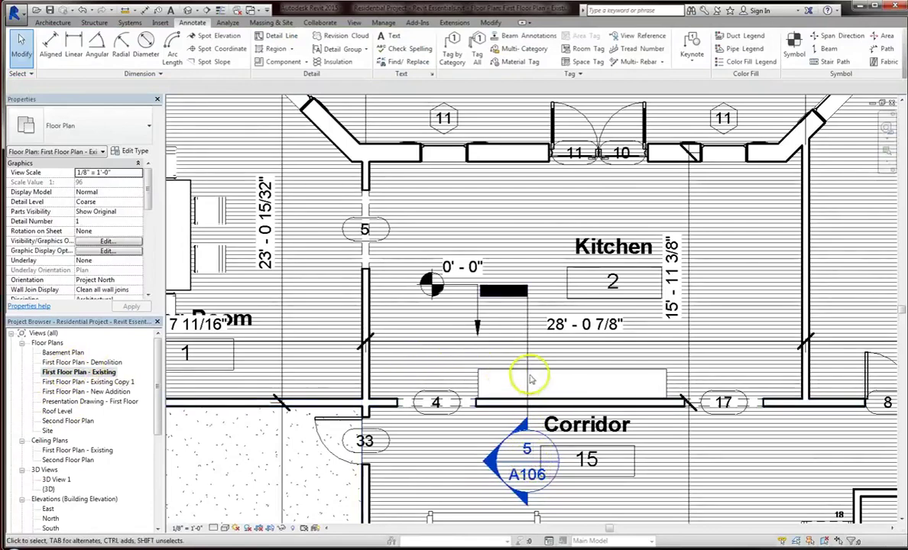
- Shift the kitchen section mark slightly so its line cuts through the base cabinet in First Floor Plan - Existing
{"action": "left_click", "coordinate": [526, 386]}
{"action": "mouse_move", "coordinate": [523, 381]}
{"action": "left_mouse_down"}
{"action": "mouse_move", "coordinate": [494, 385]}
{"action": "mouse_move", "coordinate": [513, 390]}
{"action": "left_mouse_up"}
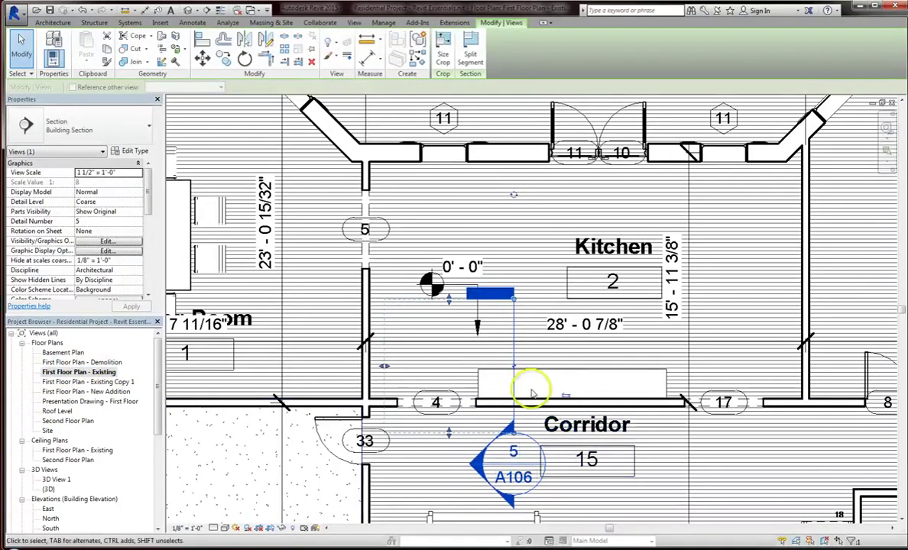
{"action": "left_click_drag", "start_coordinate": [517, 392], "coordinate": [535, 401]}
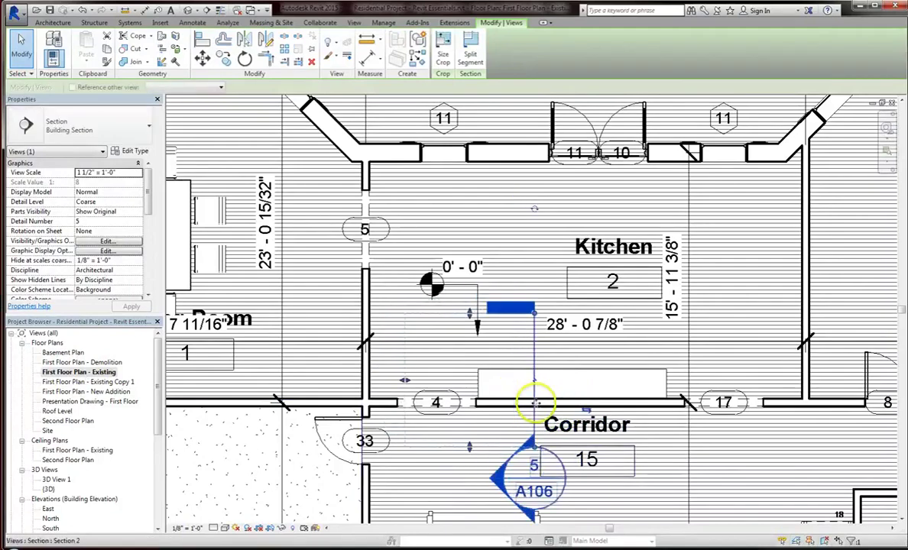
- Open sheet A106 and examine the placed Section 2 view with its countertop and wood framing notes
{"action": "left_click", "coordinate": [156, 475]}
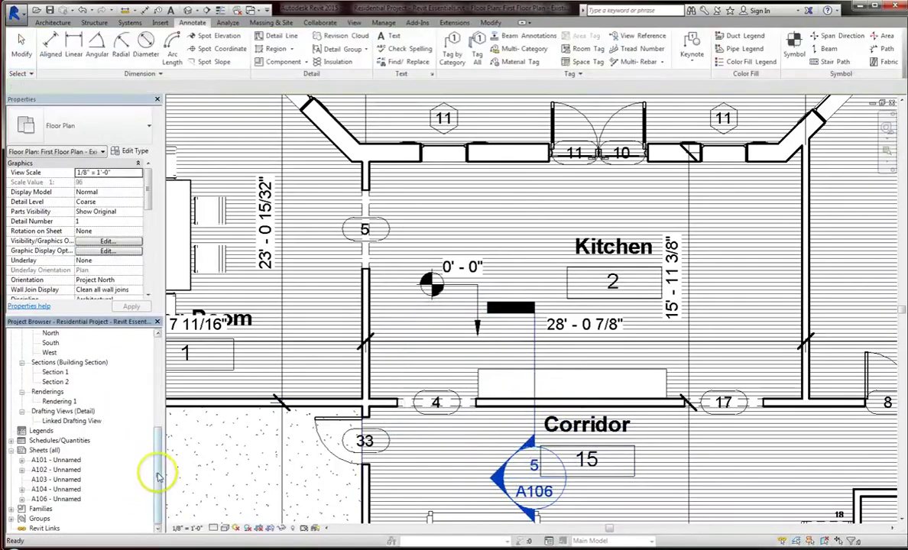
{"action": "left_click", "coordinate": [55, 489]}
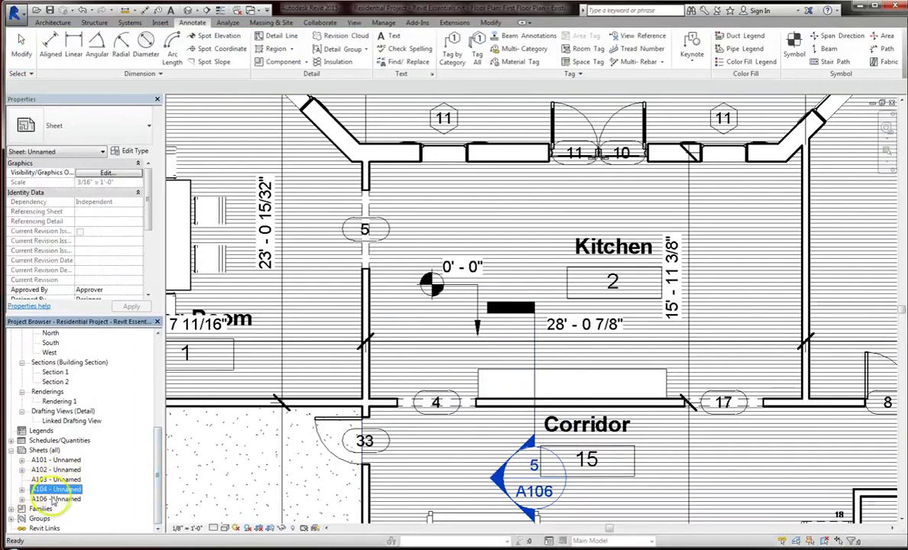
{"action": "double_click", "coordinate": [55, 499]}
{"action": "scroll", "coordinate": [665, 443], "scroll_direction": "up", "scroll_amount": 3}
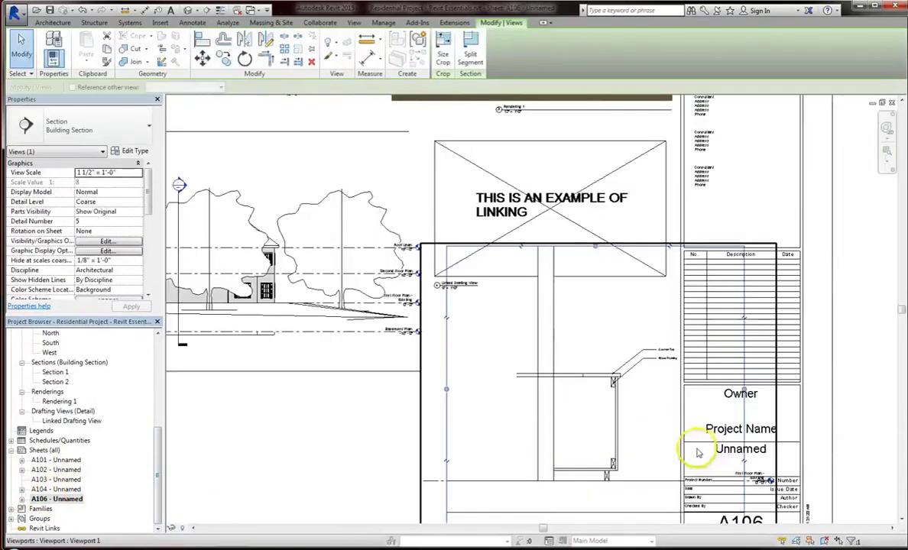
{"action": "scroll", "coordinate": [565, 356], "scroll_direction": "up", "scroll_amount": 3}
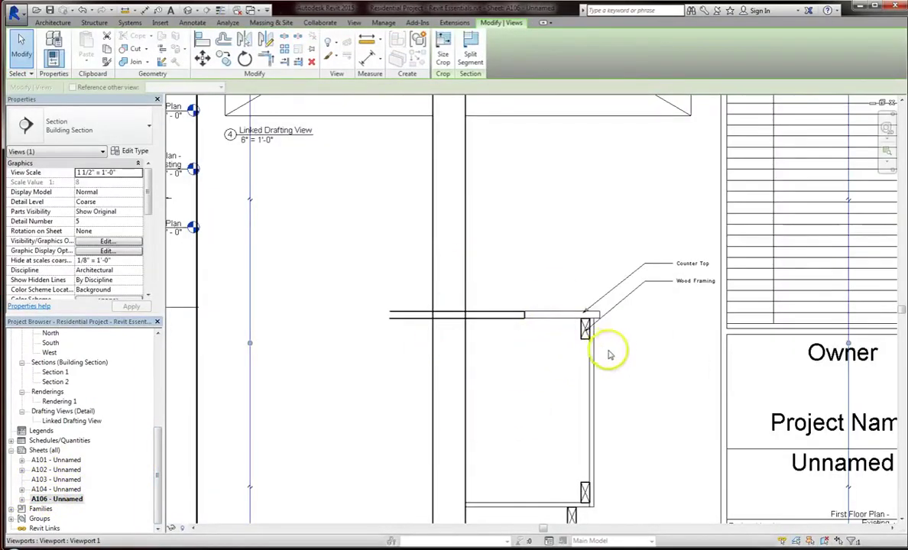
{"action": "scroll", "coordinate": [530, 316], "scroll_direction": "down", "scroll_amount": 3}
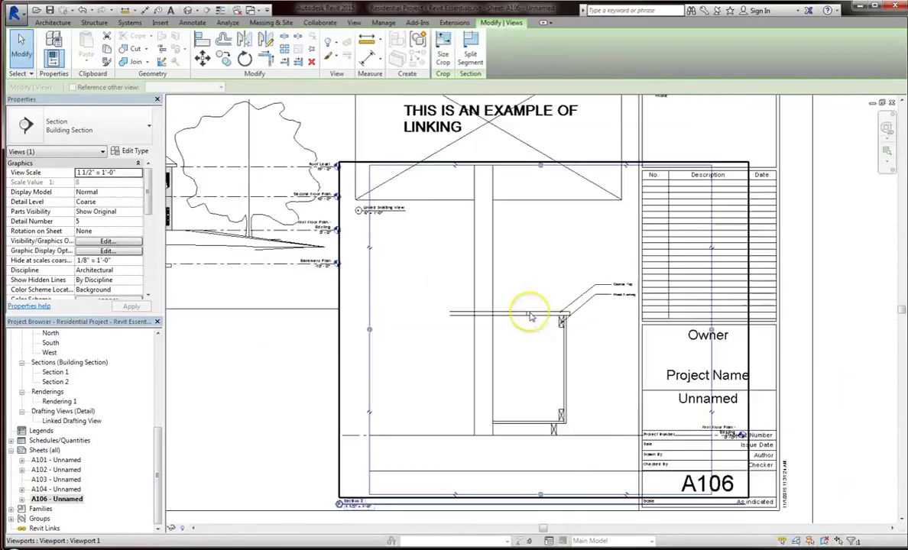
{"action": "scroll", "coordinate": [530, 315], "scroll_direction": "down", "scroll_amount": 2}
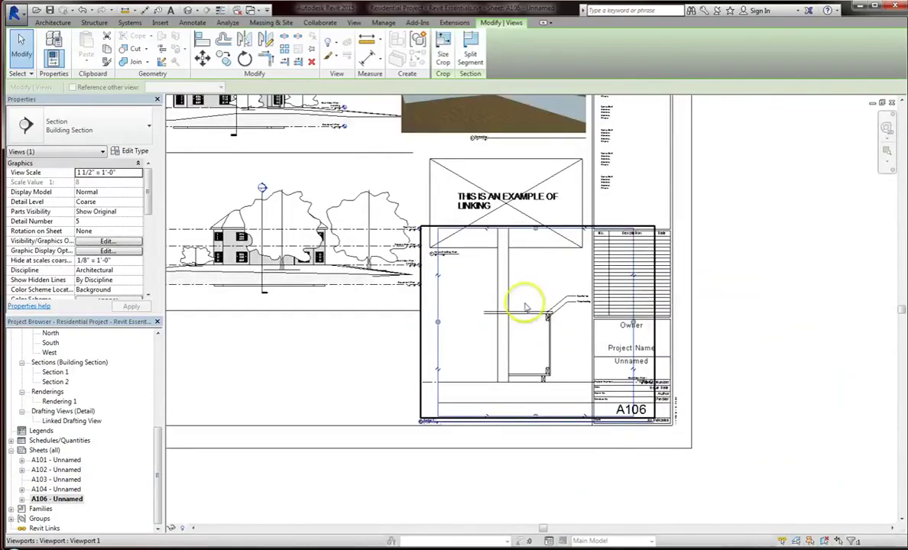
{"action": "left_click", "coordinate": [526, 306]}
{"action": "left_click", "coordinate": [47, 471]}
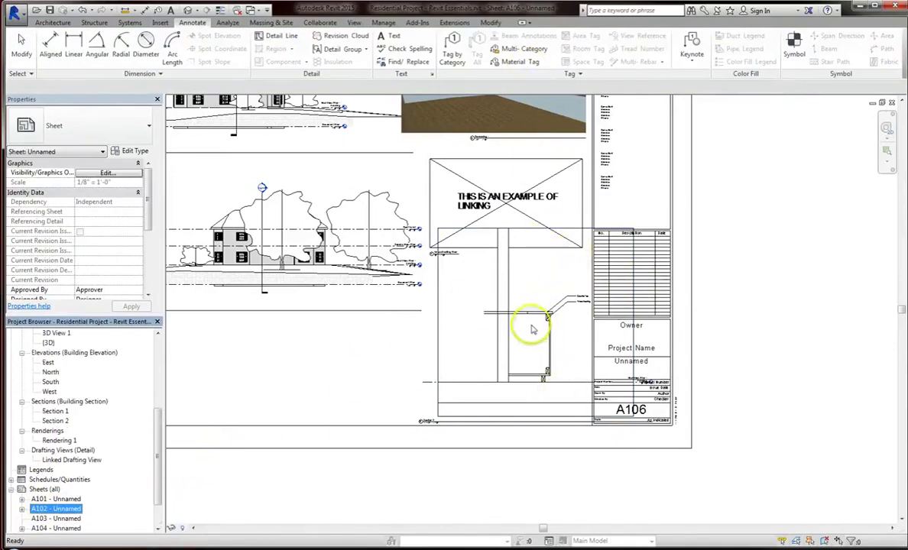
{"action": "scroll", "coordinate": [474, 338], "scroll_direction": "up", "scroll_amount": 2}
{"action": "left_click", "coordinate": [483, 339]}
{"action": "left_click", "coordinate": [480, 337]}
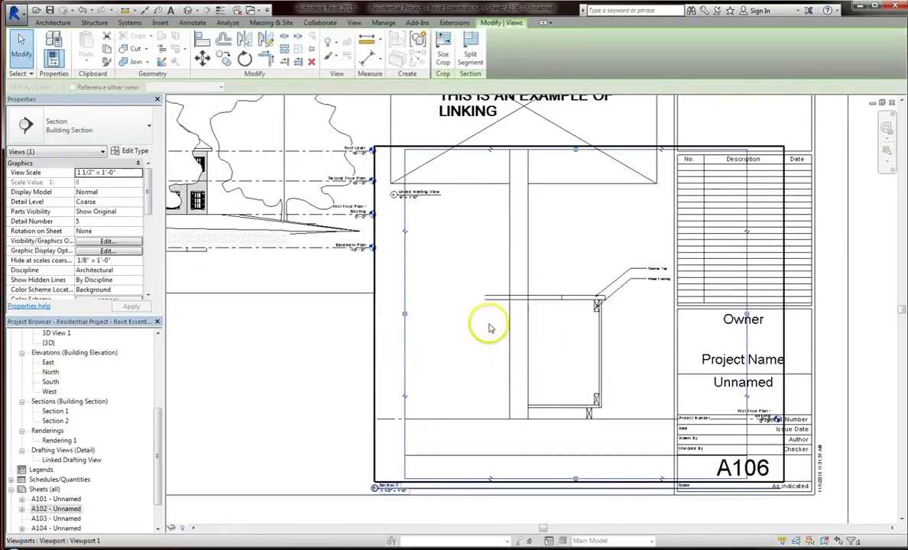
{"action": "left_click", "coordinate": [563, 330]}
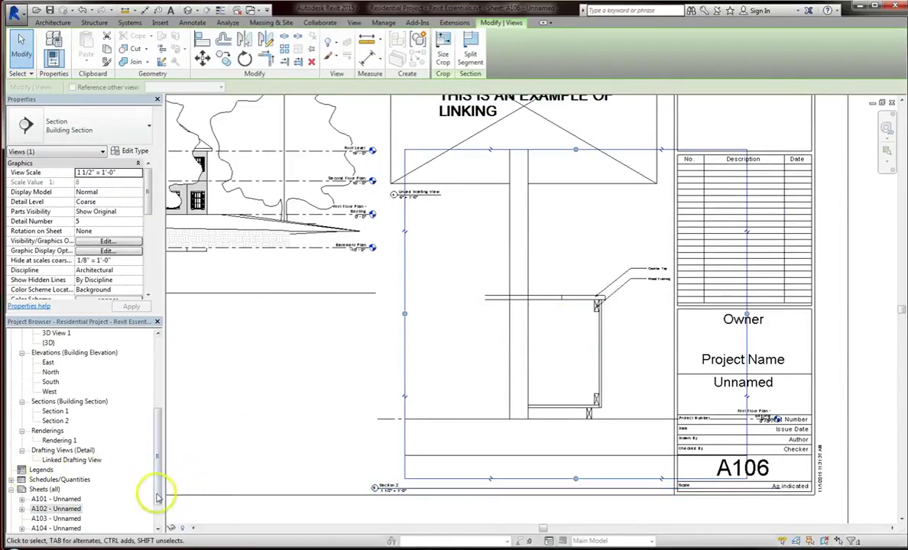
{"action": "left_click_drag", "start_coordinate": [157, 497], "coordinate": [158, 510]}
{"action": "left_click", "coordinate": [551, 385]}
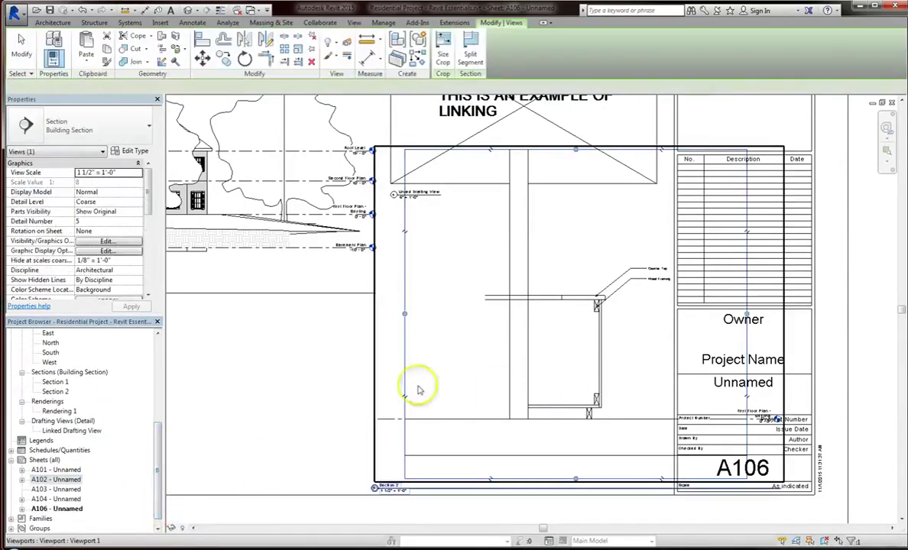
{"action": "left_click", "coordinate": [339, 385]}
{"action": "left_click", "coordinate": [451, 395]}
{"action": "scroll", "coordinate": [582, 379], "scroll_direction": "down", "scroll_amount": 2}
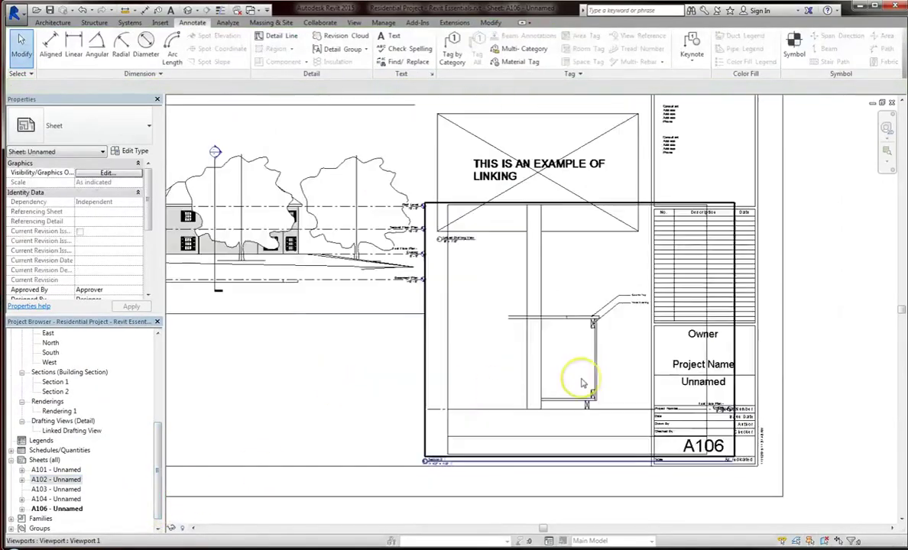
{"action": "scroll", "coordinate": [293, 345], "scroll_direction": "down", "scroll_amount": 1}
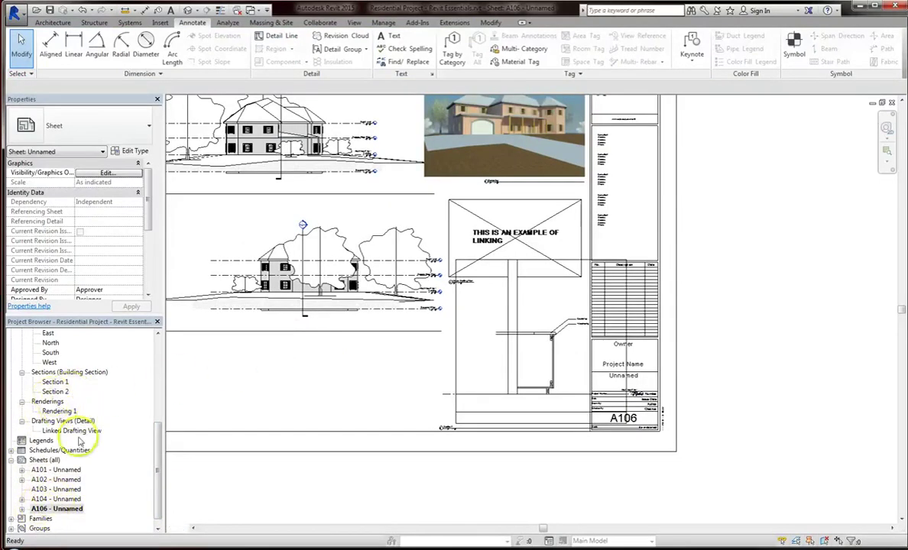
- Start inserting views from another project, using Millwork_Detail File.rvt on the Desktop as the source file
{"action": "scroll", "coordinate": [55, 416], "scroll_direction": "up", "scroll_amount": 1}
{"action": "left_click", "coordinate": [55, 430]}
{"action": "left_click", "coordinate": [354, 23]}
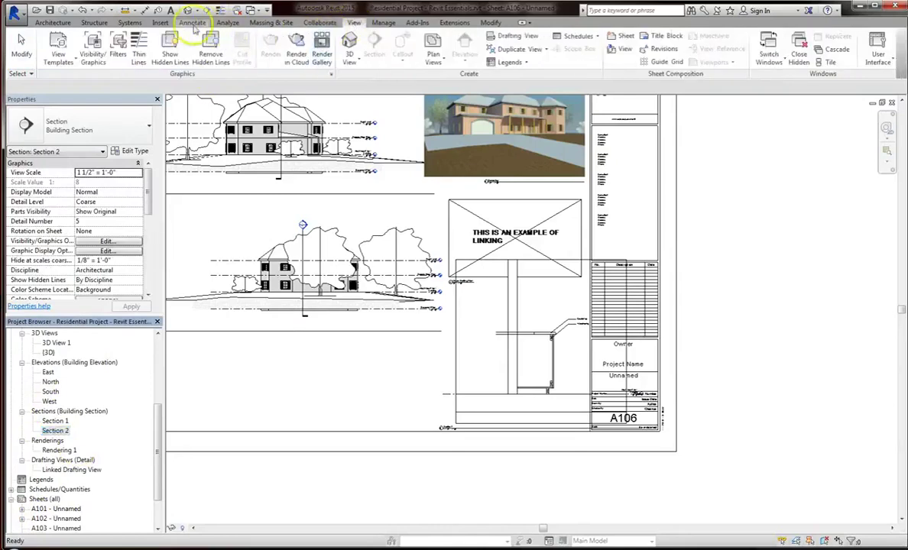
{"action": "left_click", "coordinate": [161, 23]}
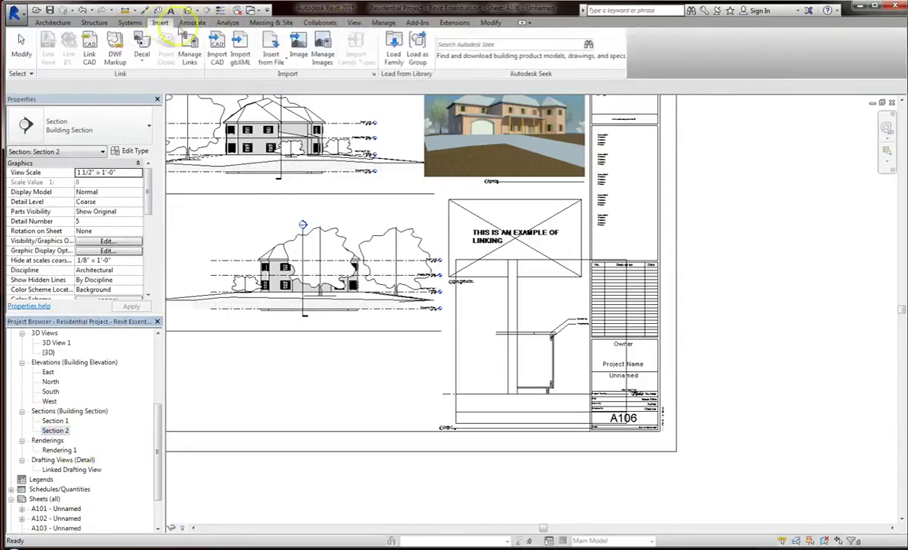
{"action": "left_click", "coordinate": [280, 66]}
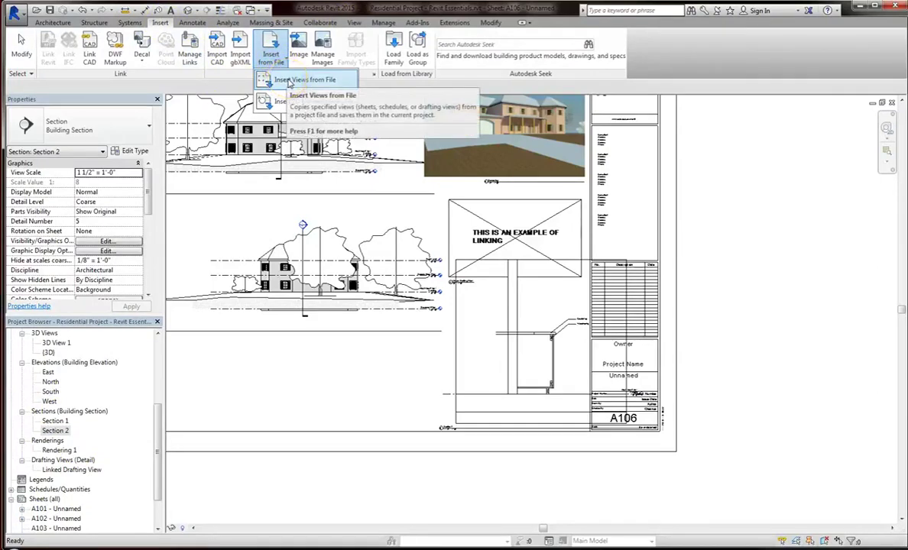
{"action": "left_click", "coordinate": [289, 81]}
{"action": "scroll", "coordinate": [295, 203], "scroll_direction": "up", "scroll_amount": 3}
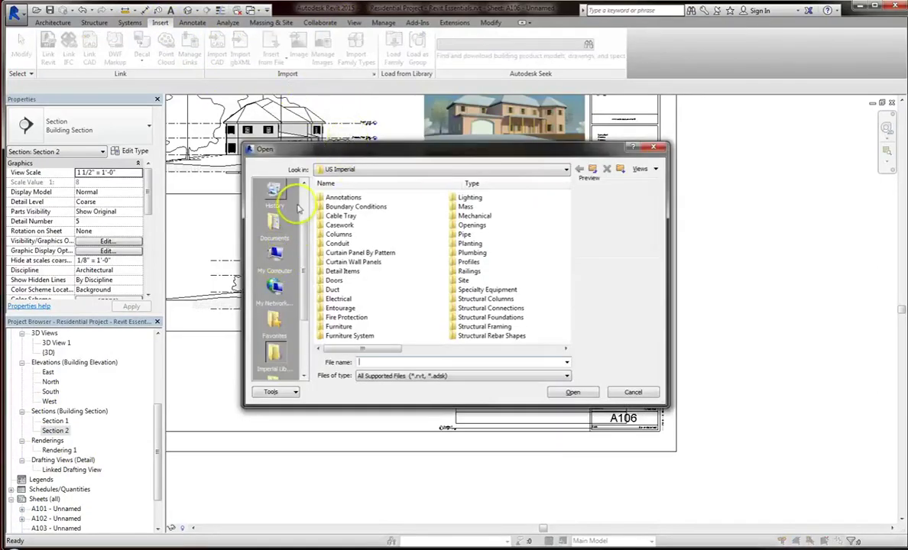
{"action": "left_click", "coordinate": [275, 222]}
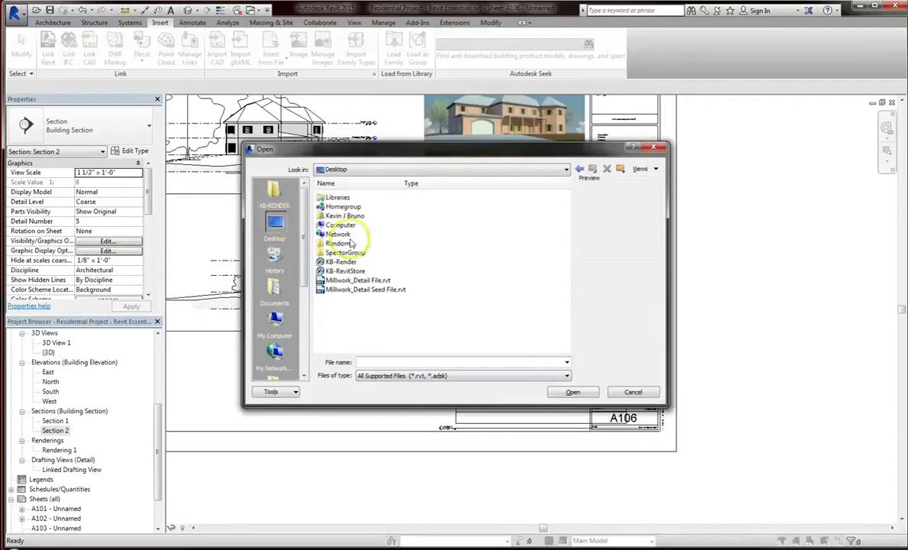
{"action": "left_click", "coordinate": [356, 281]}
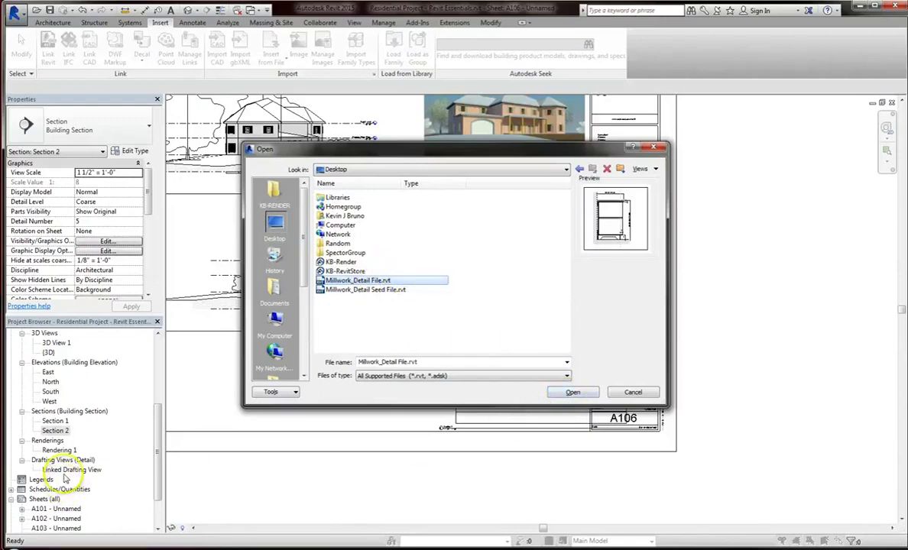
{"action": "left_click", "coordinate": [556, 396]}
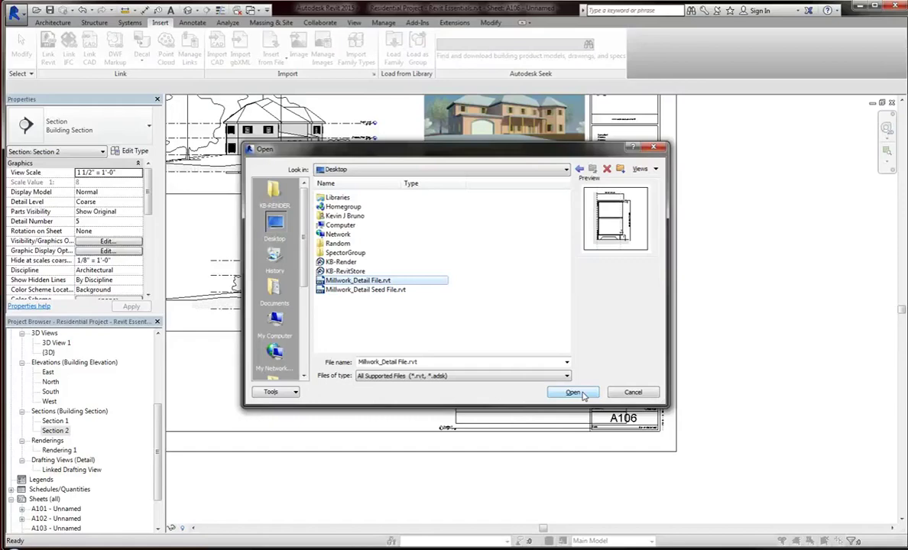
{"action": "left_click", "coordinate": [582, 394]}
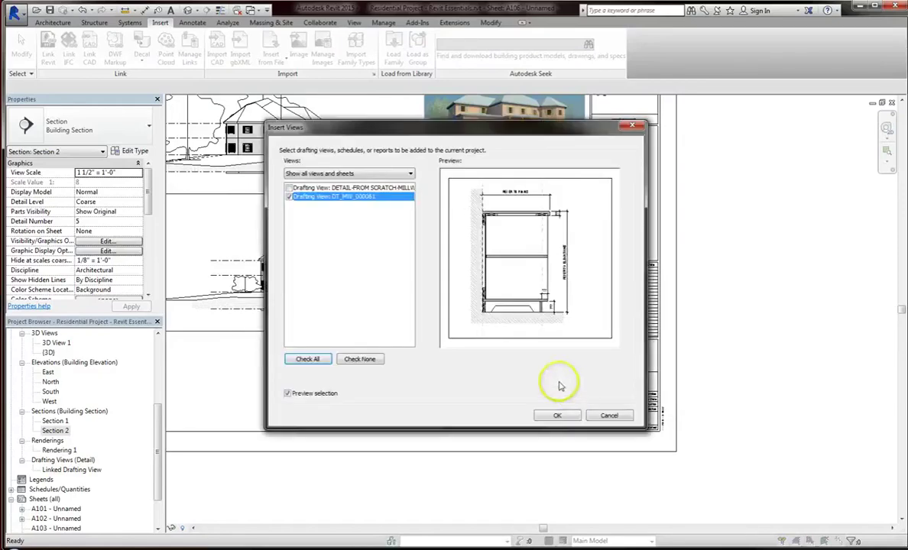
- Insert only the drafting view DT_MW_000061 into the project and accept the duplicate types
{"action": "left_click", "coordinate": [324, 199]}
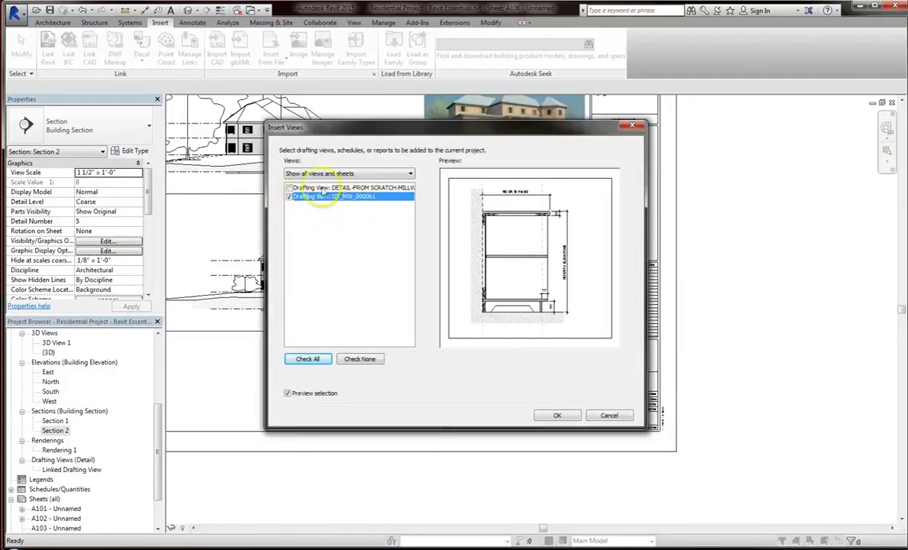
{"action": "left_click", "coordinate": [556, 417]}
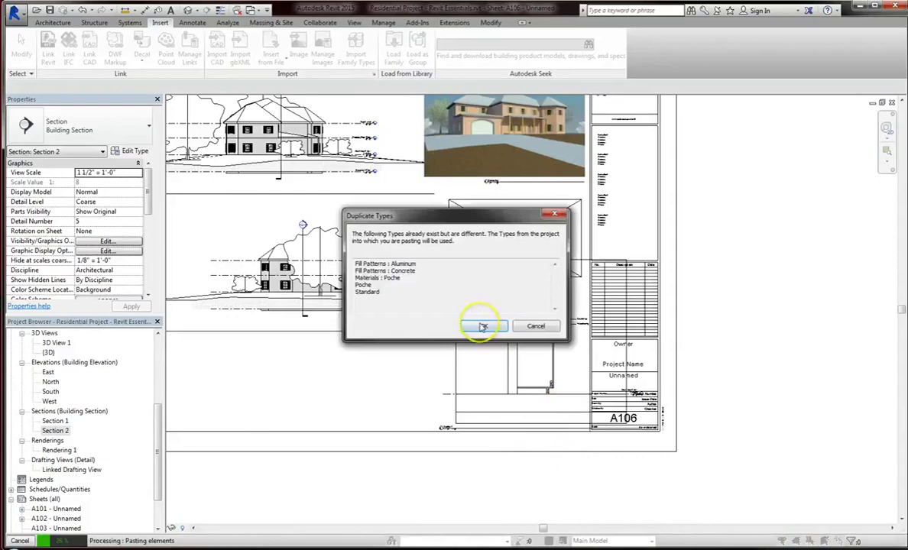
{"action": "left_click", "coordinate": [483, 327]}
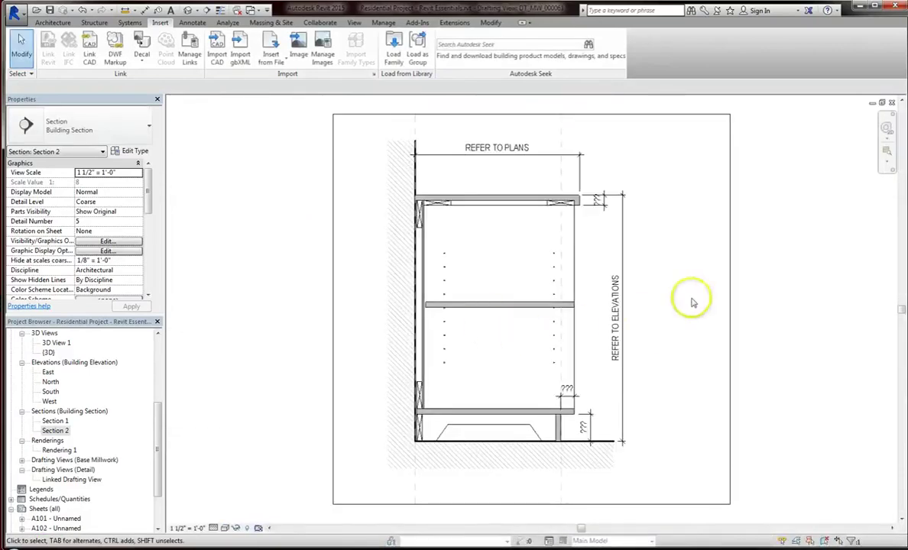
{"action": "left_click", "coordinate": [440, 211]}
{"action": "left_click", "coordinate": [516, 229]}
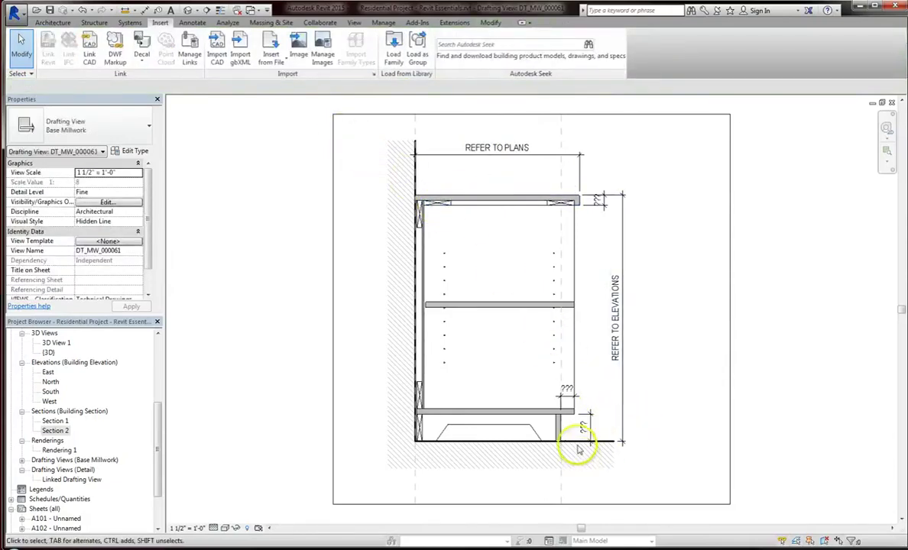
- Expand the Base Millwork drafting views and open DT_MW_000061 to view the imported cabinet detail
{"action": "left_click", "coordinate": [21, 460]}
{"action": "left_click", "coordinate": [66, 469]}
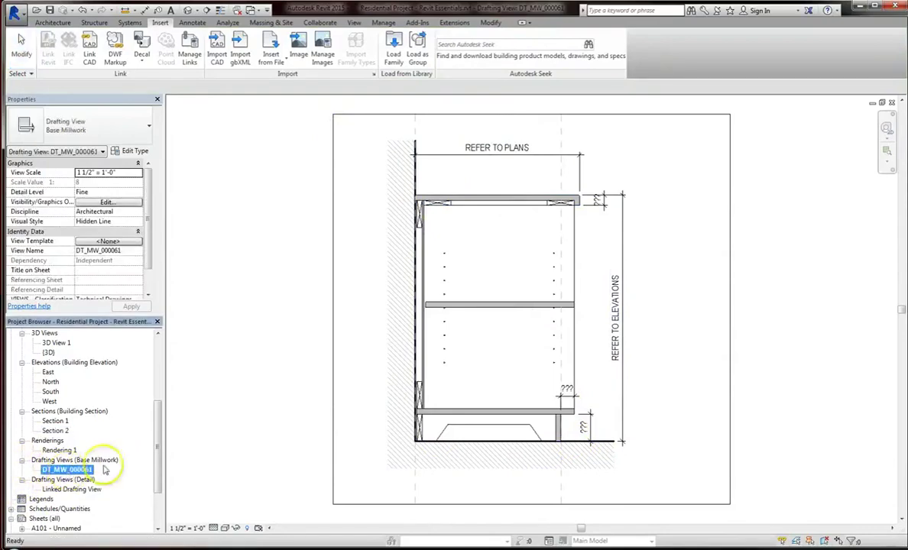
{"action": "left_click_drag", "start_coordinate": [156, 450], "coordinate": [156, 478]}
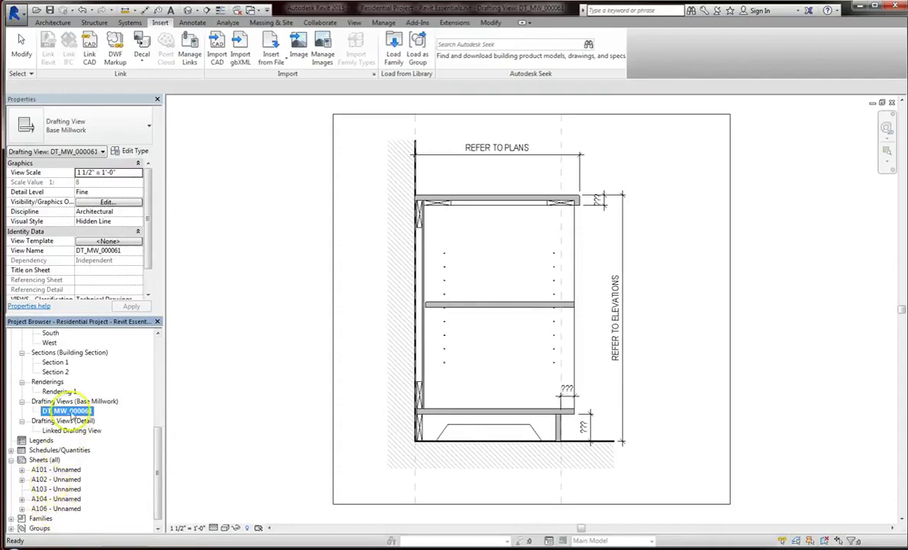
{"action": "double_click", "coordinate": [66, 412]}
{"action": "scroll", "coordinate": [65, 412], "scroll_direction": "up", "scroll_amount": 3}
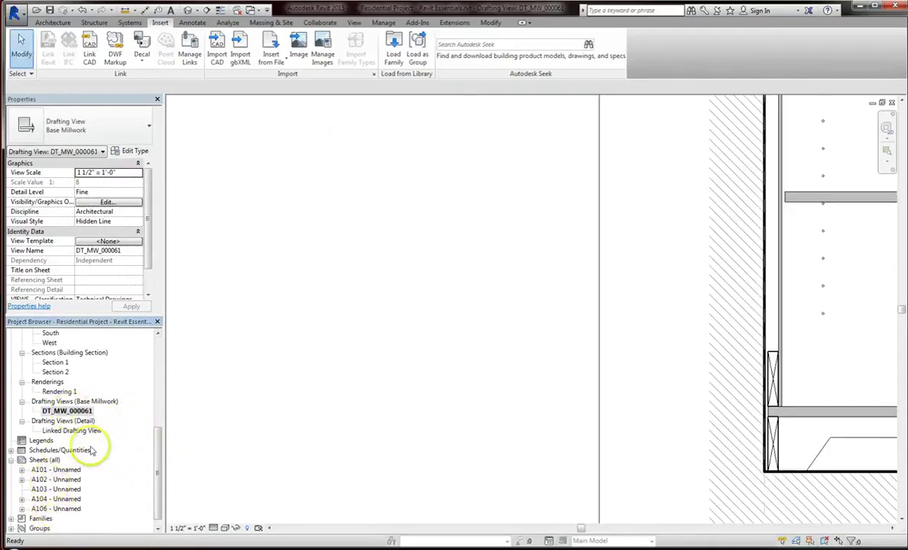
- Open First Floor Plan - Existing to check the kitchen base cabinet and its section mark
{"action": "left_click_drag", "start_coordinate": [156, 444], "coordinate": [162, 365]}
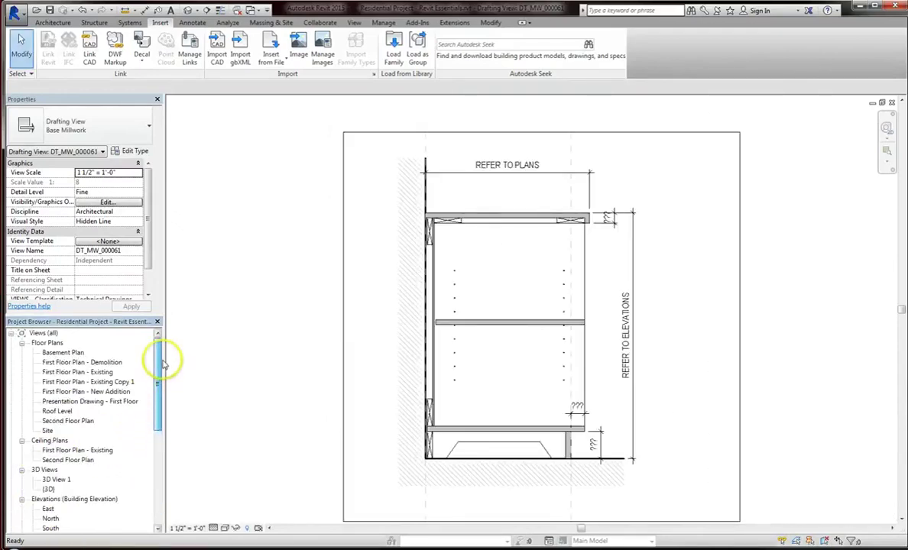
{"action": "double_click", "coordinate": [107, 372]}
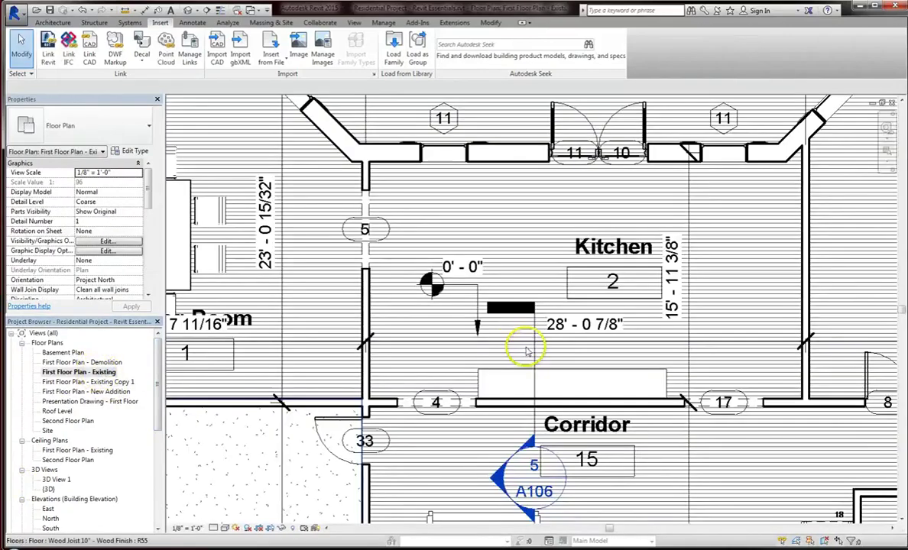
{"action": "scroll", "coordinate": [391, 285], "scroll_direction": "down", "scroll_amount": 2}
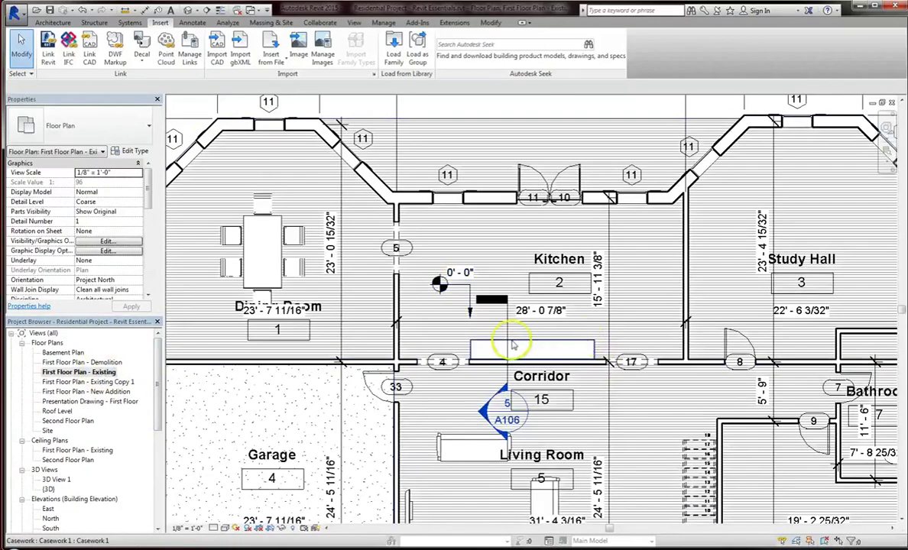
- Open sheet A106 and place drafting view DT_MW_000061 below the lower elevation, beside the Section 2 viewport
{"action": "left_click", "coordinate": [159, 453]}
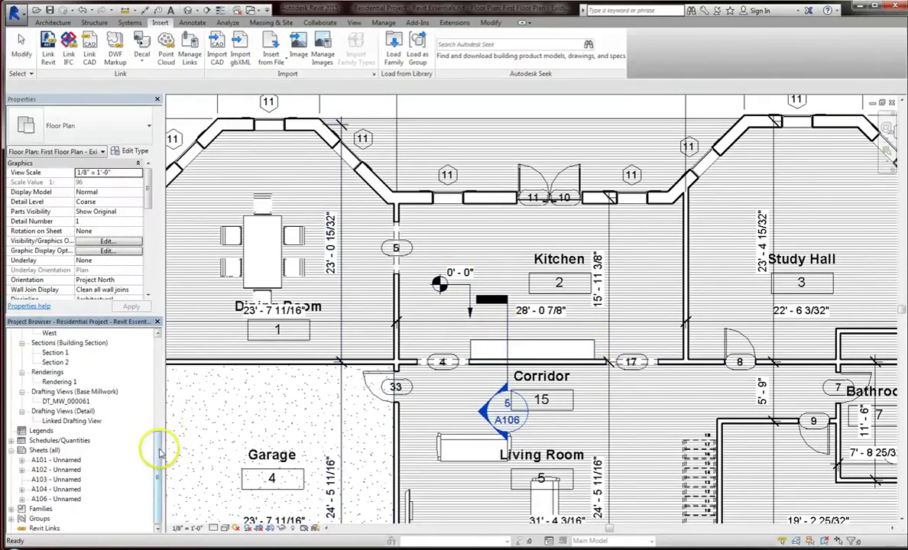
{"action": "double_click", "coordinate": [57, 499]}
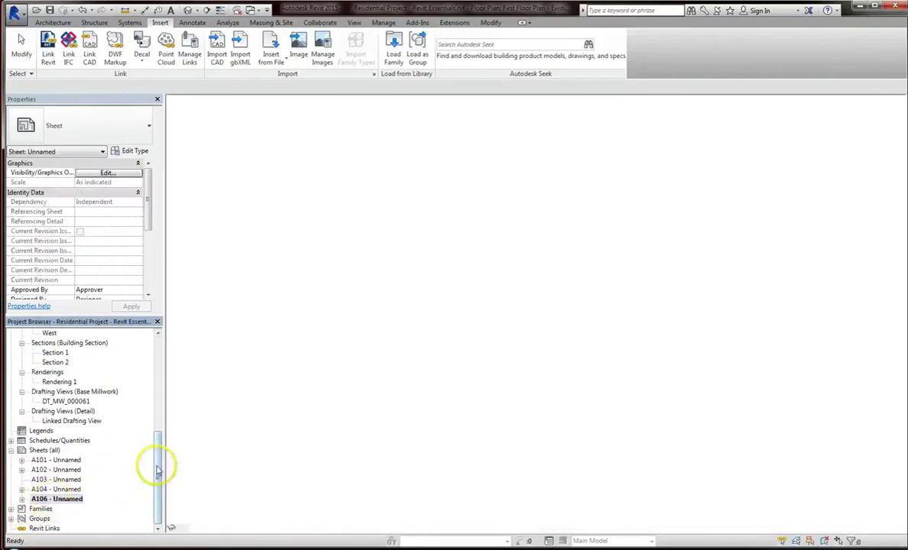
{"action": "left_click", "coordinate": [77, 401]}
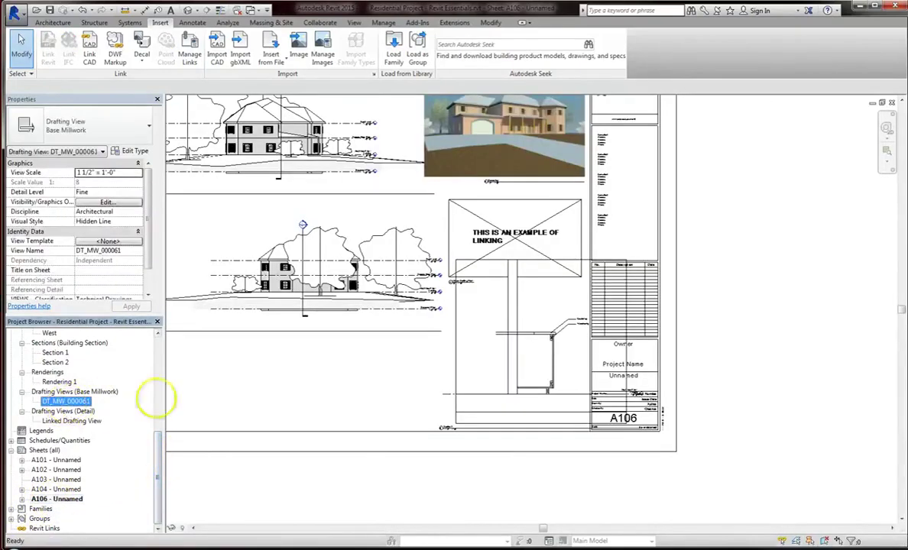
{"action": "left_click_drag", "start_coordinate": [156, 399], "coordinate": [308, 392]}
{"action": "left_click", "coordinate": [376, 381]}
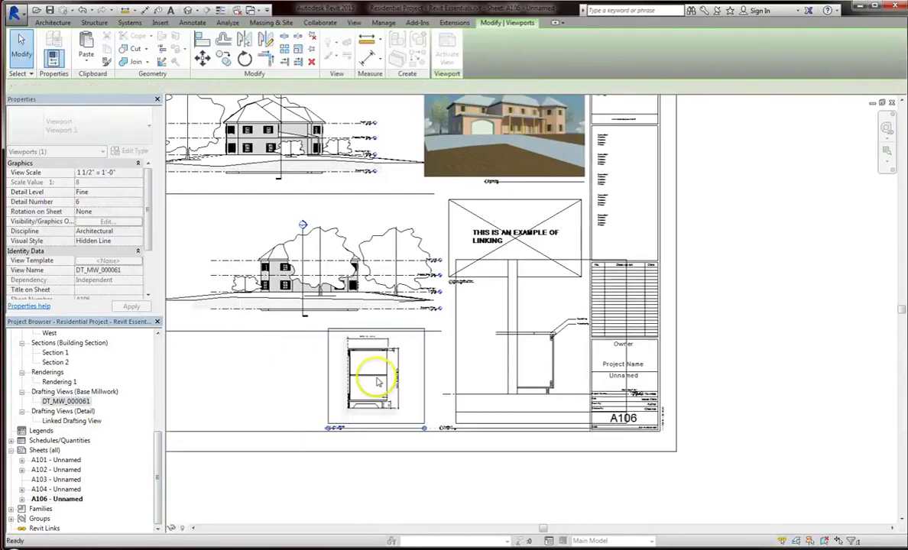
{"action": "key", "text": "Escape"}
- Rename the newly placed DT_MW_000061 view to Base Cabinet through its viewport title on the sheet
{"action": "scroll", "coordinate": [344, 384], "scroll_direction": "up", "scroll_amount": 4}
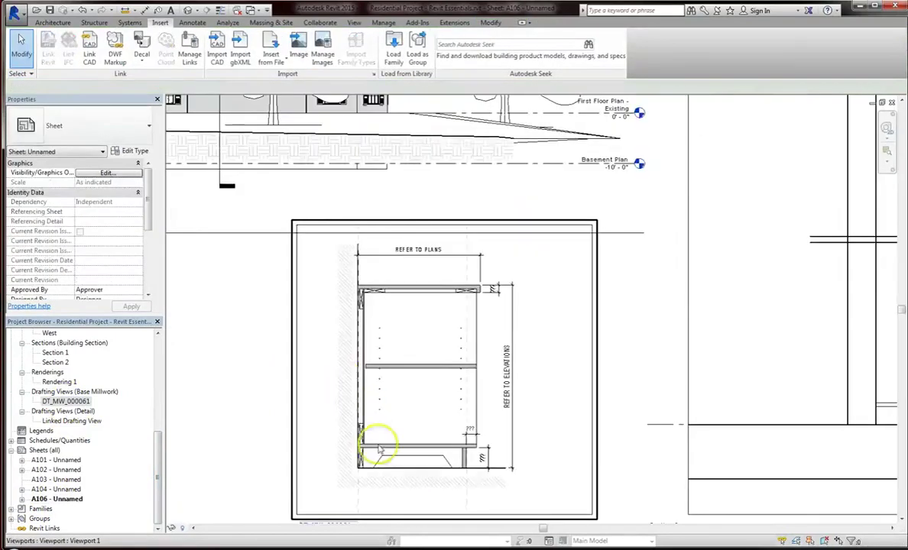
{"action": "scroll", "coordinate": [361, 425], "scroll_direction": "up", "scroll_amount": 5}
{"action": "scroll", "coordinate": [277, 463], "scroll_direction": "down", "scroll_amount": 4}
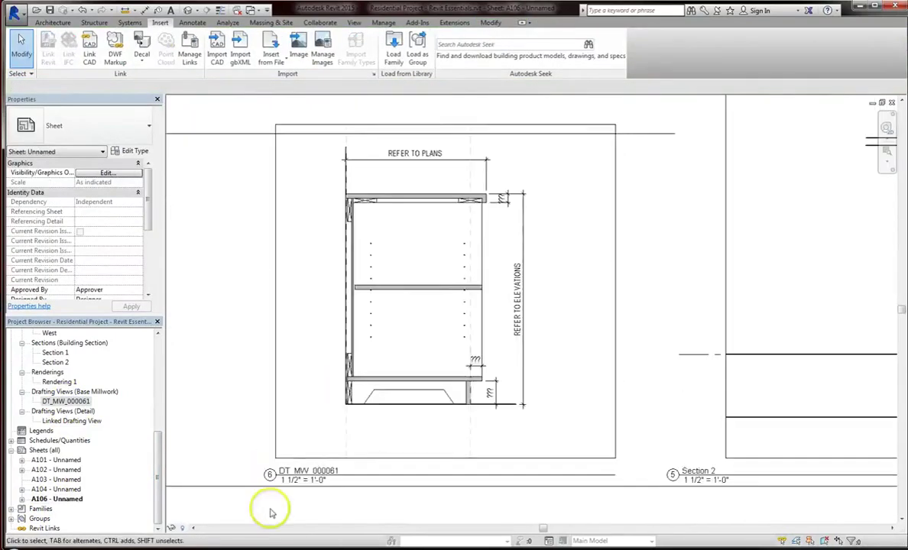
{"action": "left_click", "coordinate": [320, 471]}
{"action": "left_click", "coordinate": [323, 471]}
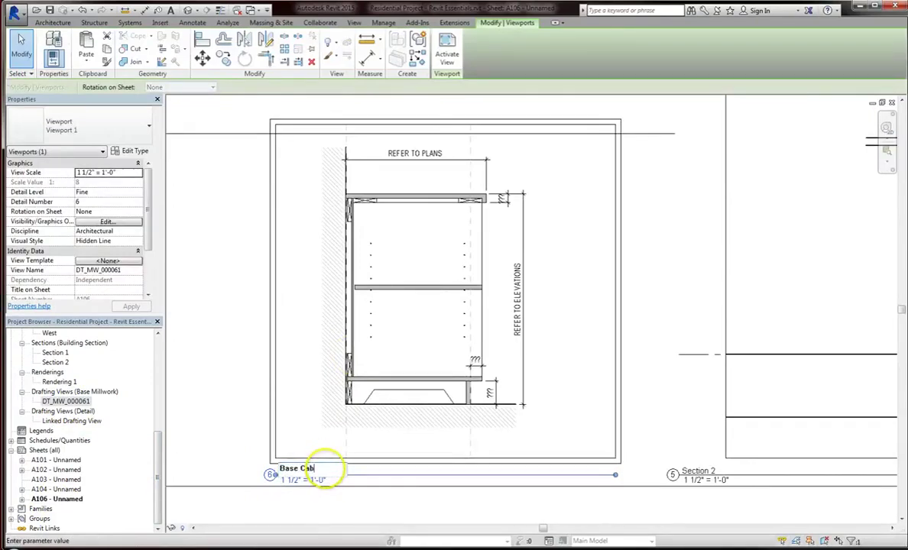
{"action": "type", "text": "Base Cabinet"}
{"action": "key", "text": "Return"}
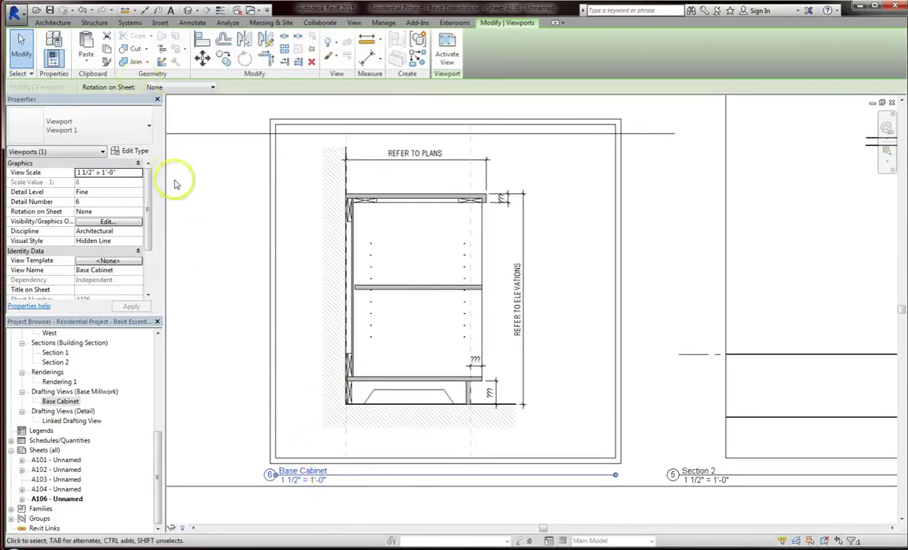
{"action": "left_click", "coordinate": [223, 267]}
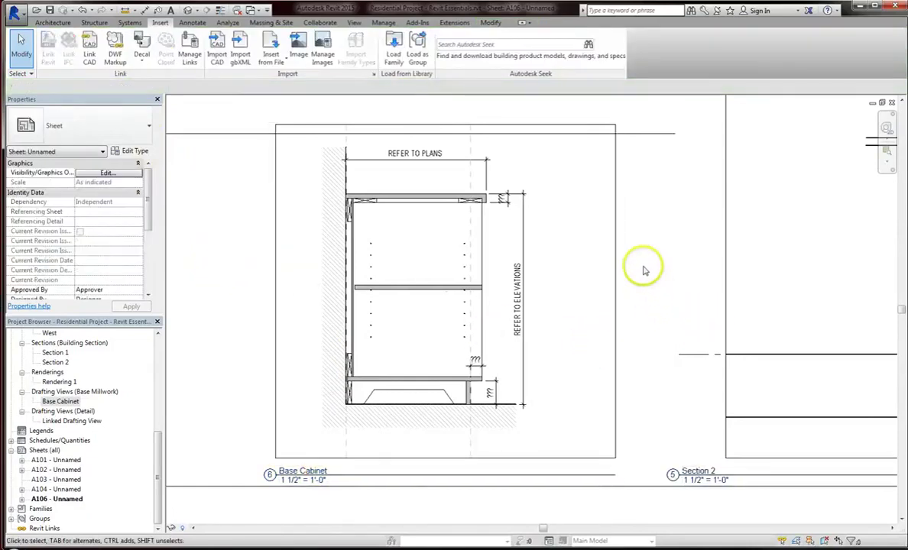
- Open the First Floor Plan - Existing view again
{"action": "left_click", "coordinate": [68, 421]}
{"action": "scroll", "coordinate": [61, 424], "scroll_direction": "up", "scroll_amount": 2}
{"action": "scroll", "coordinate": [61, 424], "scroll_direction": "up", "scroll_amount": 5}
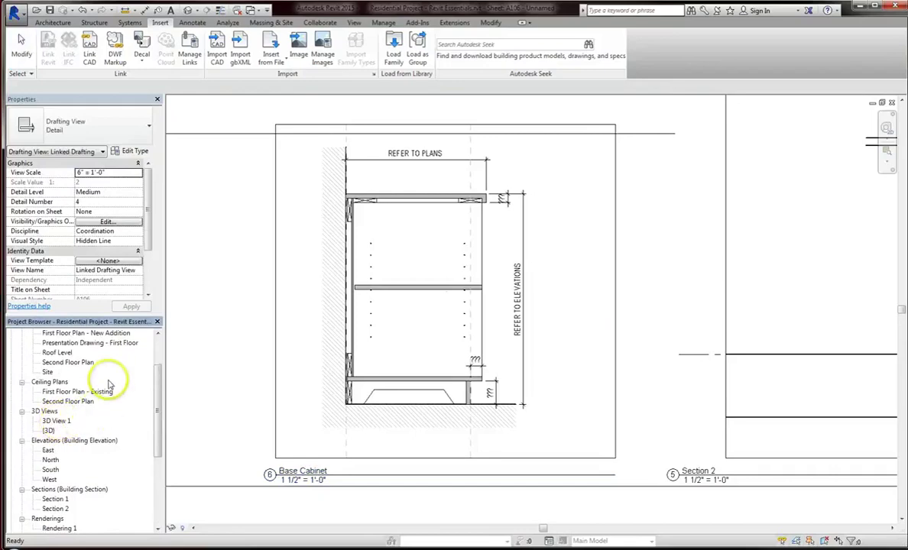
{"action": "double_click", "coordinate": [86, 363]}
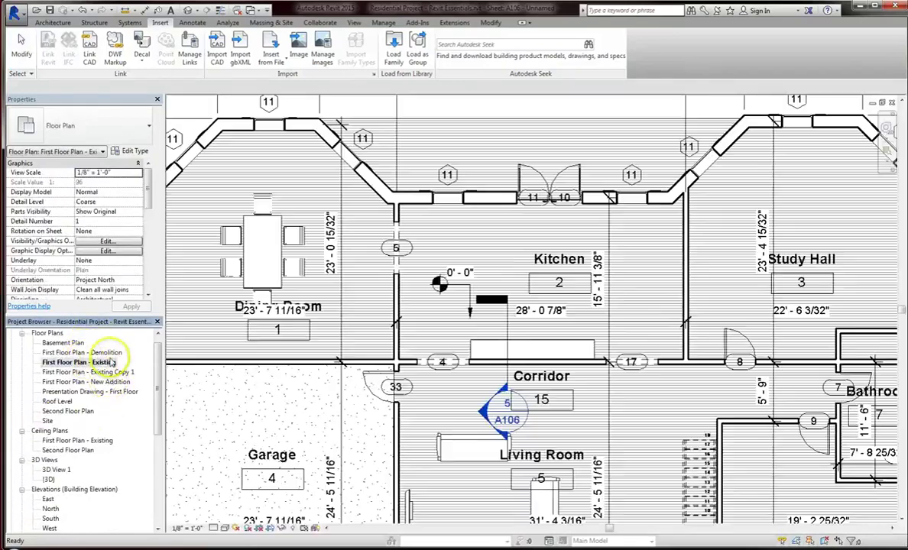
- Draw a vertical section in the Kitchen that references the existing drafting view Base Cabinet (6/A106)
{"action": "left_click", "coordinate": [206, 10]}
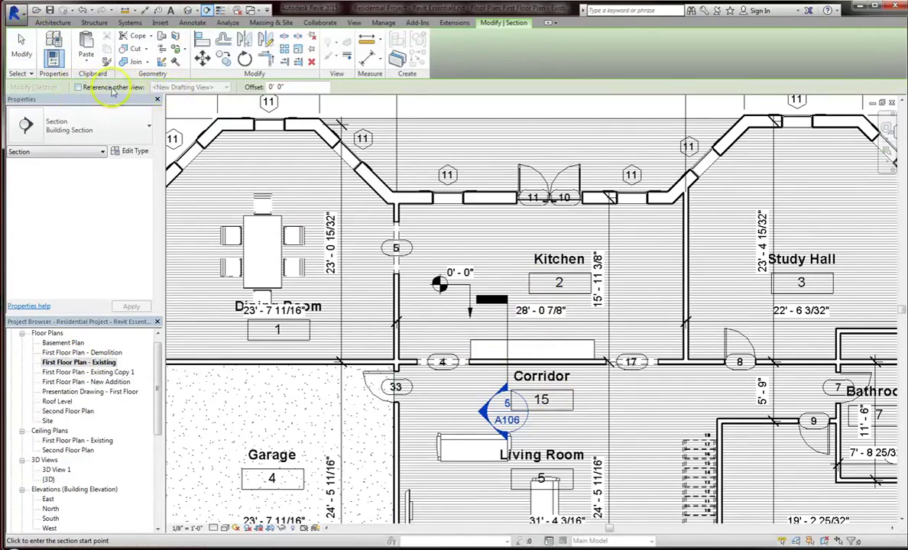
{"action": "left_click", "coordinate": [219, 90]}
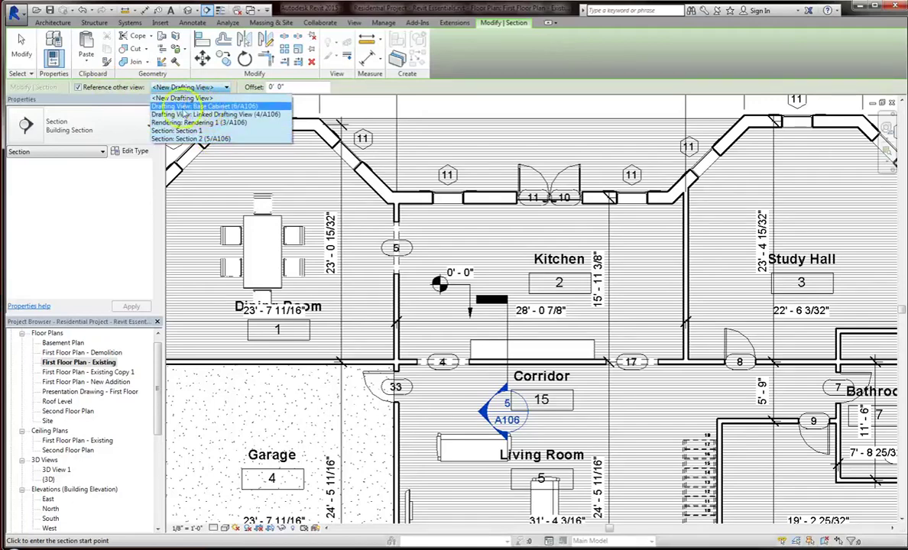
{"action": "left_click", "coordinate": [214, 107]}
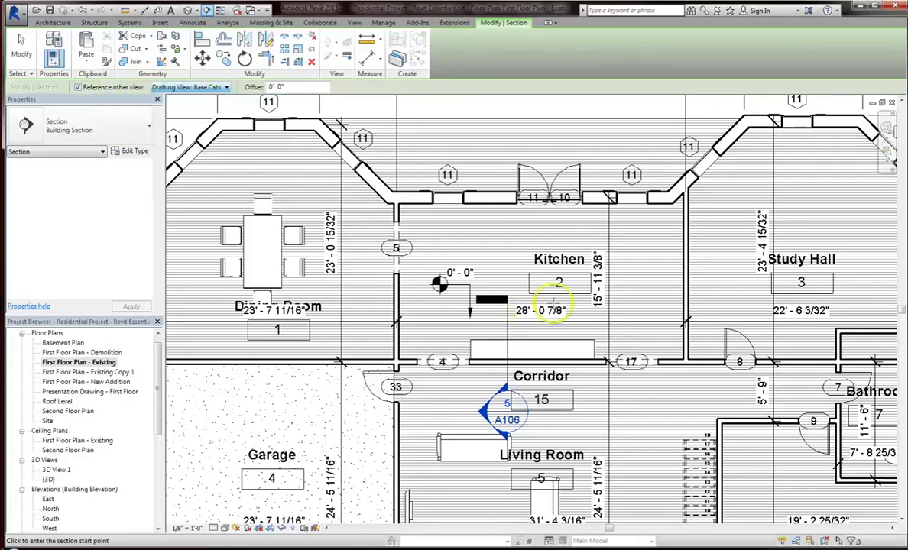
{"action": "left_click", "coordinate": [570, 302]}
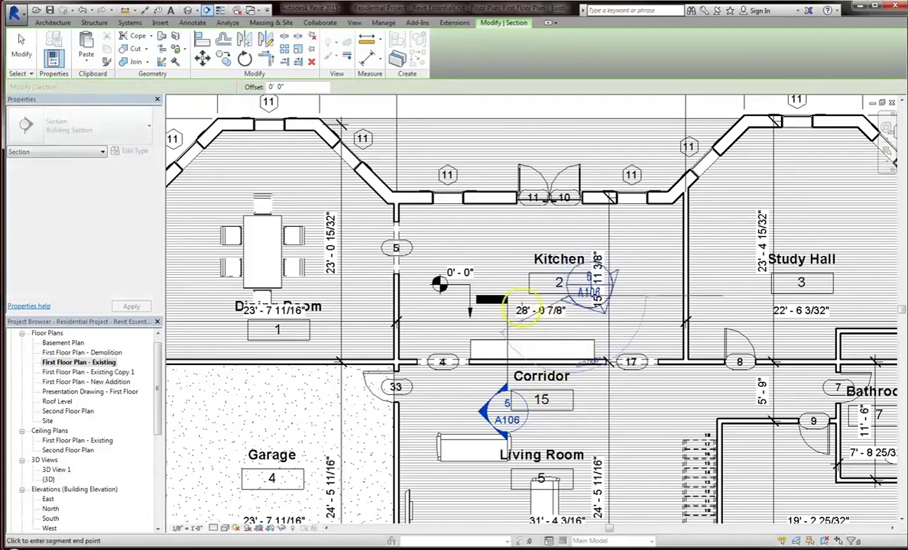
{"action": "left_click", "coordinate": [567, 226]}
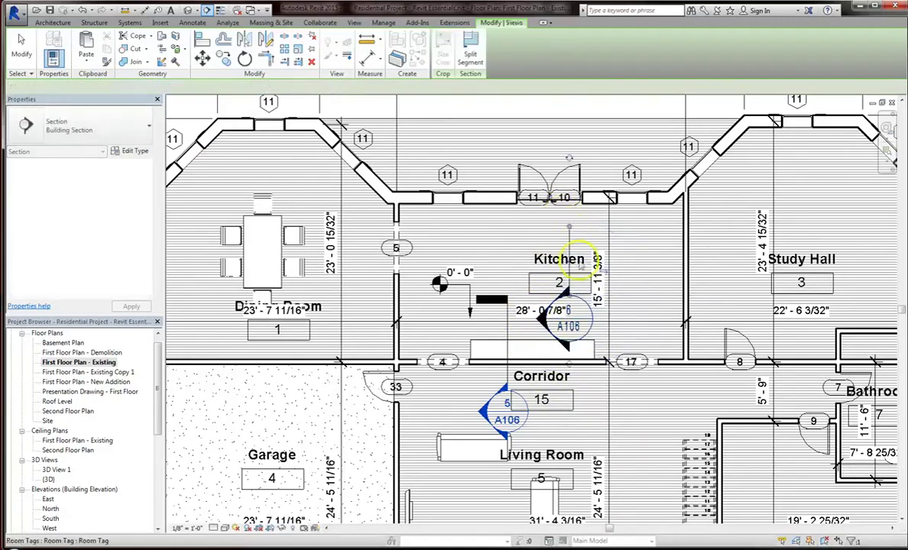
- Move the new section mark down so its line cuts through the base cabinet and its head sits in the Corridor
{"action": "left_click_drag", "start_coordinate": [570, 313], "coordinate": [573, 413]}
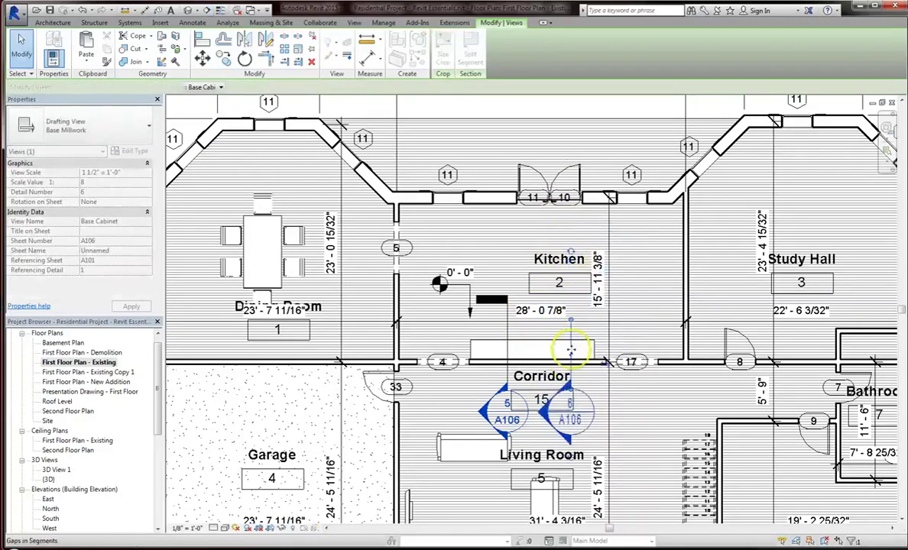
{"action": "scroll", "coordinate": [578, 416], "scroll_direction": "up", "scroll_amount": 2}
{"action": "left_click", "coordinate": [606, 386]}
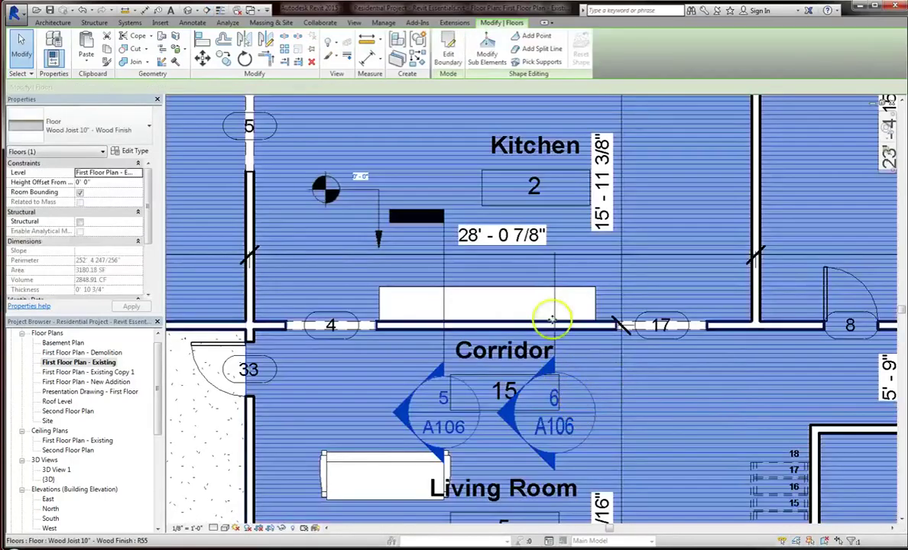
{"action": "key", "text": "Escape"}
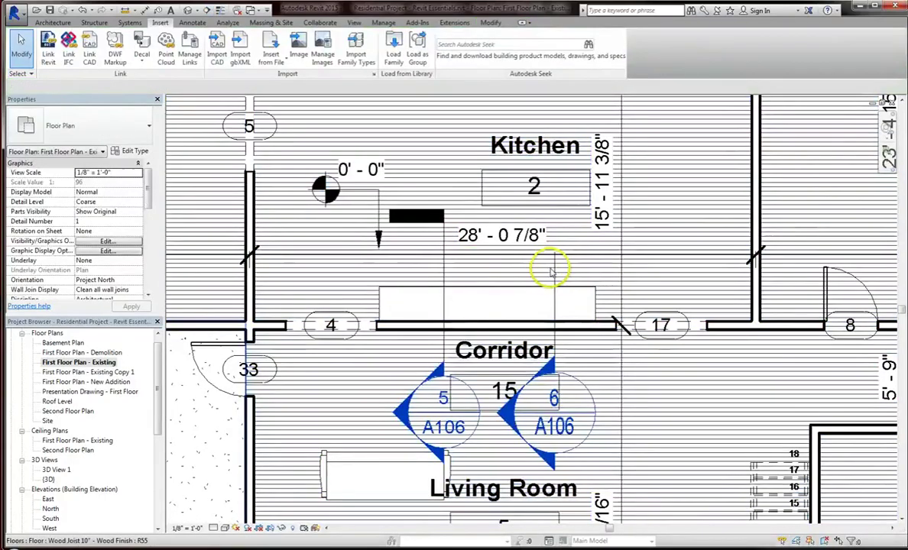
- Check the new section mark by opening the Base Cabinet drafting view it references, and close that view again
{"action": "left_click", "coordinate": [554, 270]}
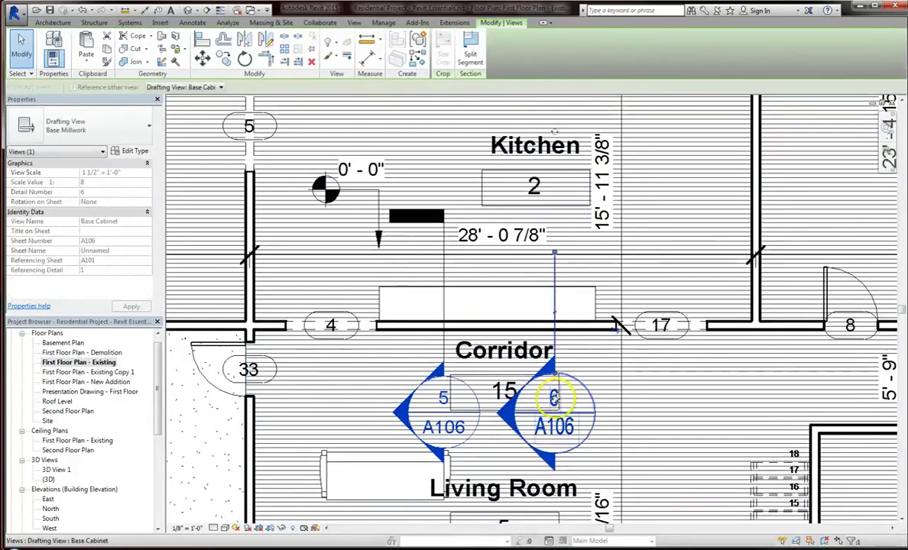
{"action": "key", "text": "Escape"}
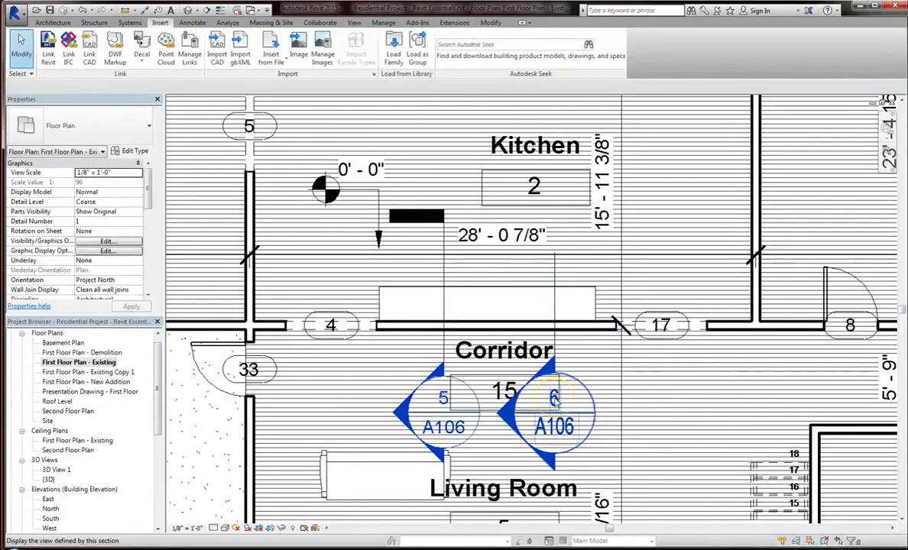
{"action": "double_click", "coordinate": [554, 398]}
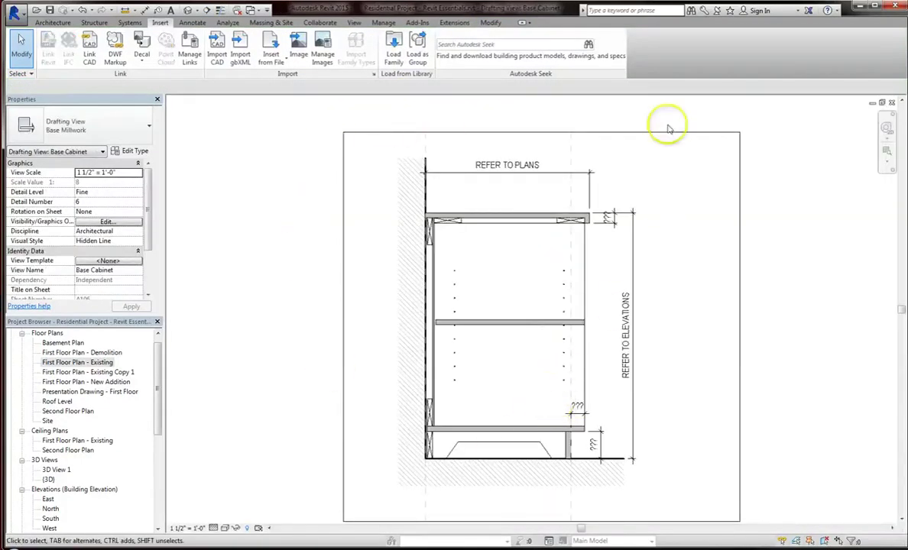
{"action": "left_click", "coordinate": [891, 103]}
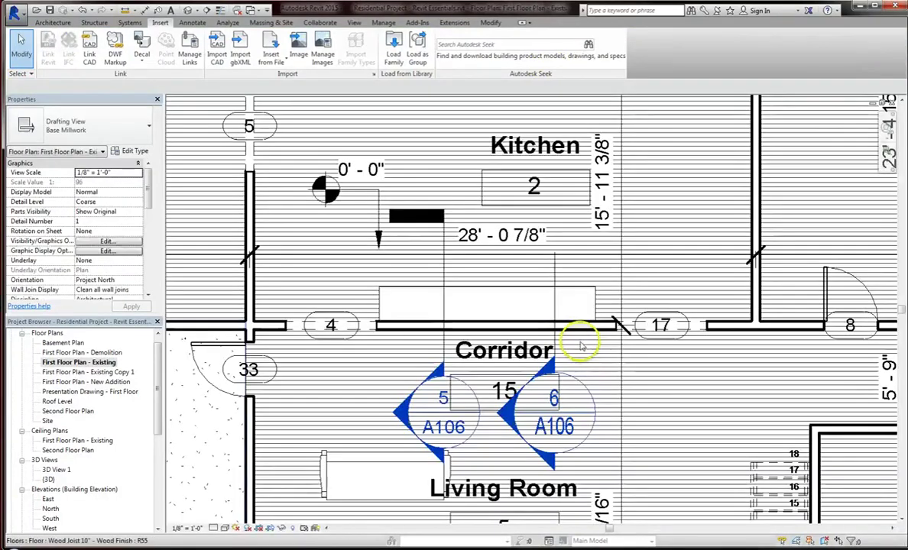
- Move the 6/A106 section mark to the right, near the right end of the base cabinet
{"action": "left_click", "coordinate": [552, 326]}
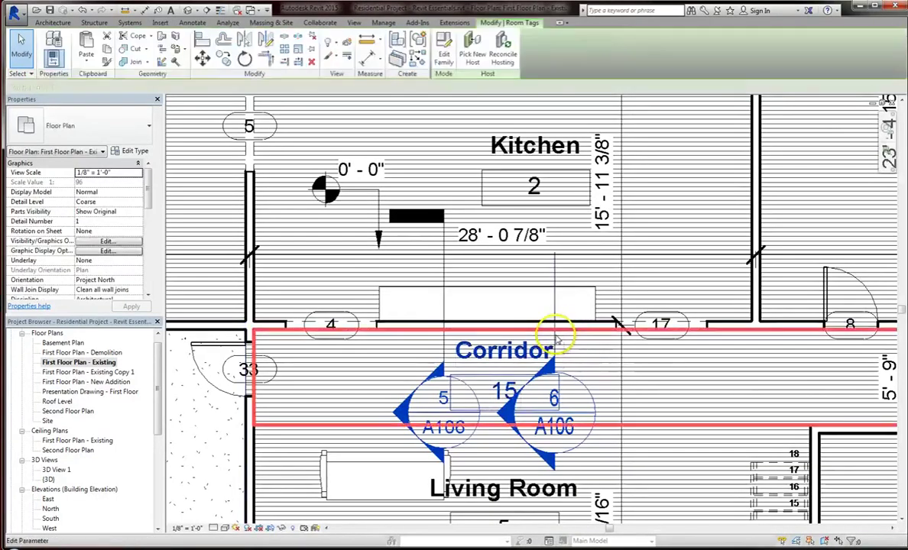
{"action": "left_click", "coordinate": [549, 313]}
{"action": "left_click", "coordinate": [554, 312]}
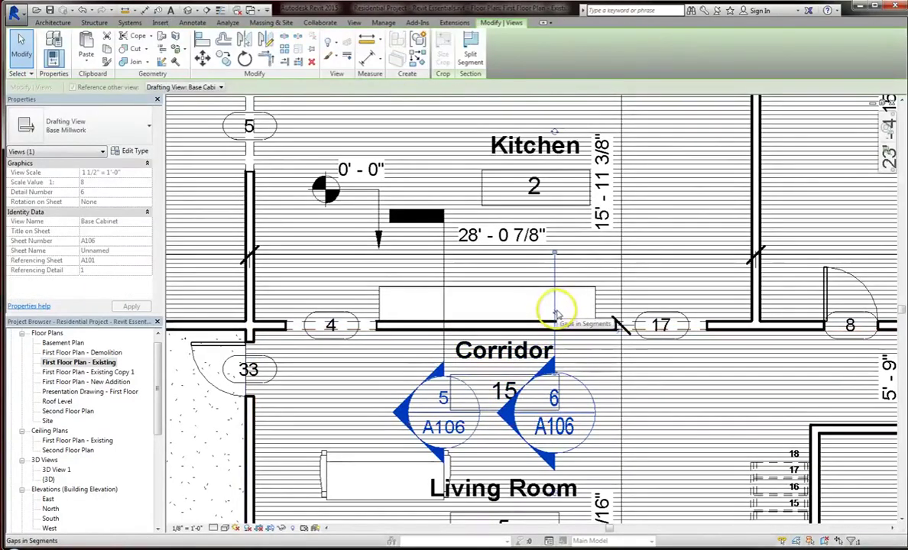
{"action": "left_click_drag", "start_coordinate": [556, 298], "coordinate": [581, 300]}
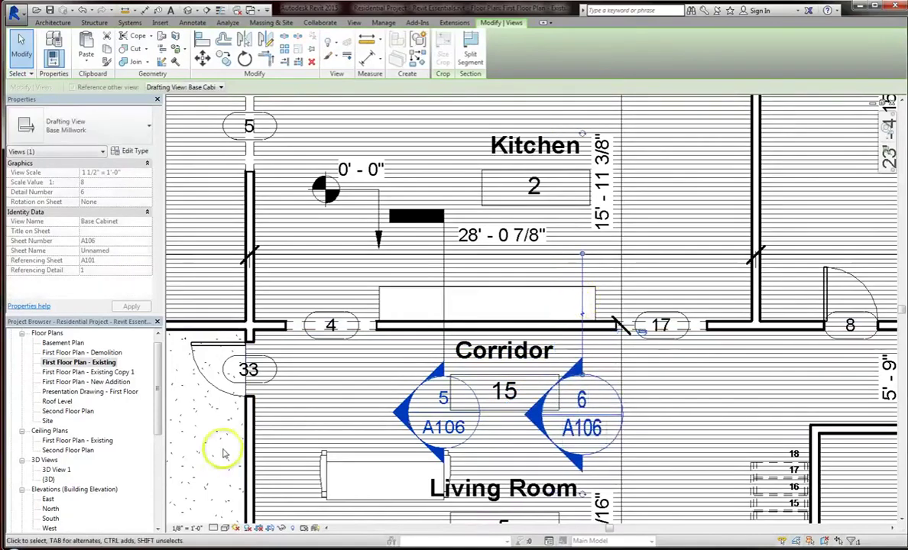
{"action": "key", "text": "Escape"}
- Open Linked Drafting View and the Base Cabinet view to compare the linked and imported drafting views
{"action": "scroll", "coordinate": [153, 490], "scroll_direction": "down", "scroll_amount": 10}
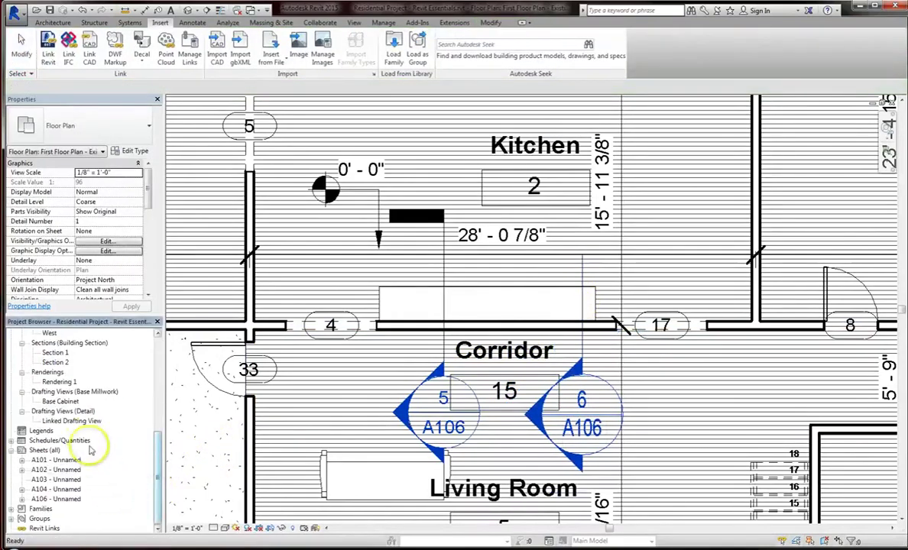
{"action": "left_click", "coordinate": [69, 421]}
{"action": "double_click", "coordinate": [68, 421]}
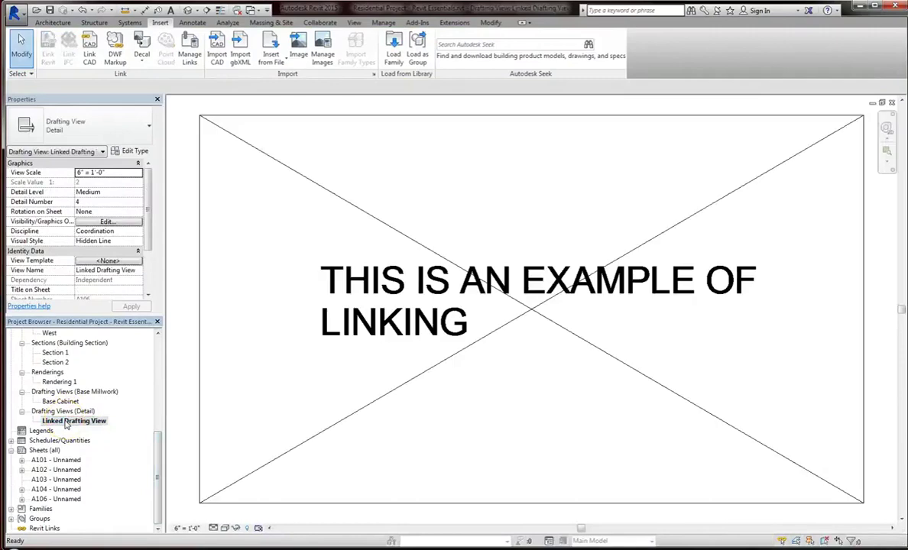
{"action": "double_click", "coordinate": [61, 401]}
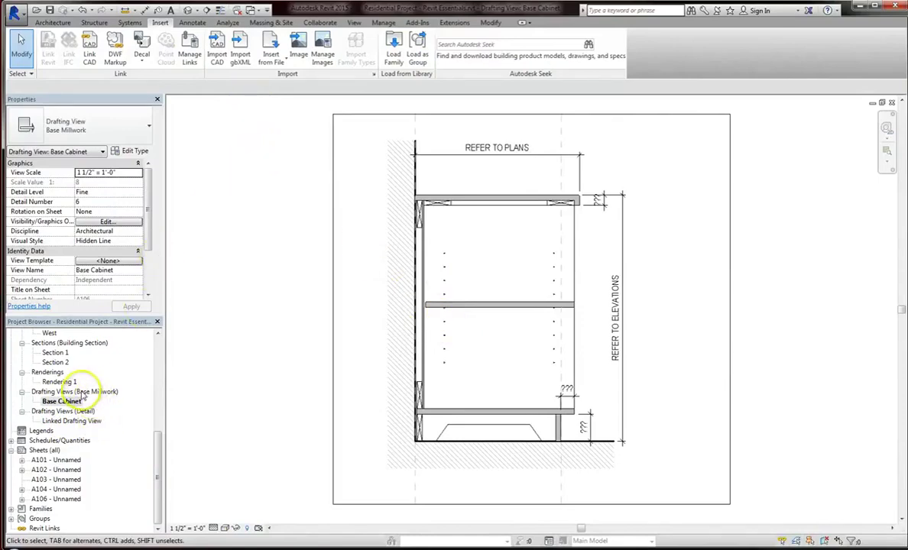
{"action": "right_click", "coordinate": [81, 393]}
{"action": "left_click", "coordinate": [68, 385]}
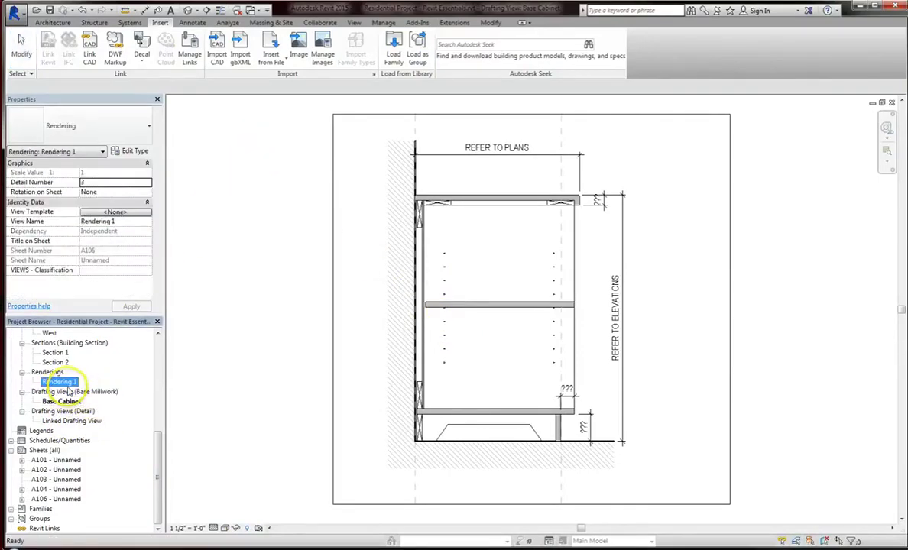
{"action": "left_click", "coordinate": [69, 392]}
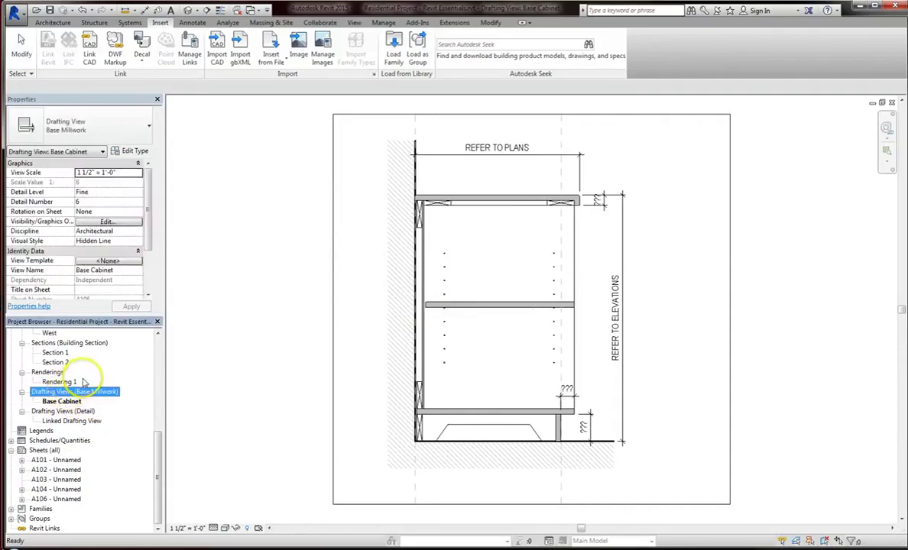
{"action": "left_click", "coordinate": [255, 364]}
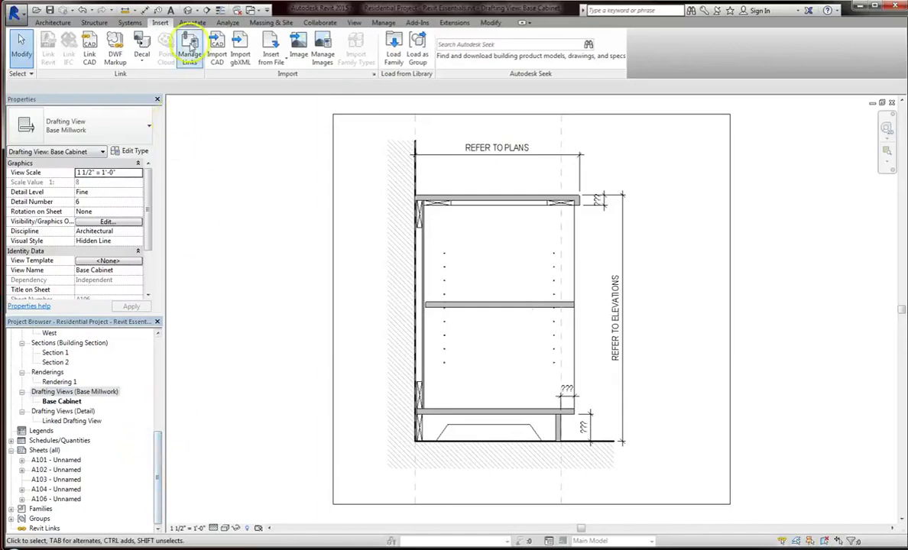
- Preview the drafting views available for insertion from Millwork_Detail File.rvt on the Desktop, and close without inserting any
{"action": "left_click", "coordinate": [272, 58]}
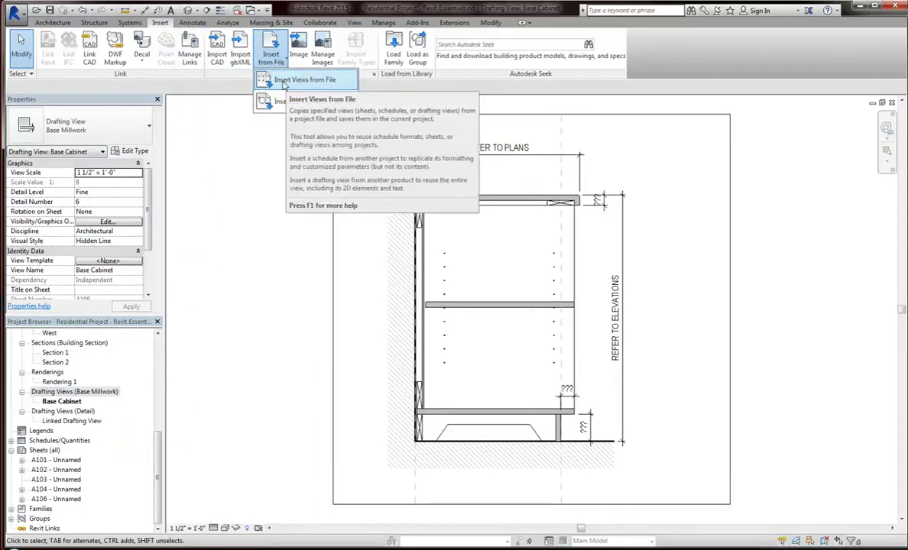
{"action": "left_click", "coordinate": [283, 81]}
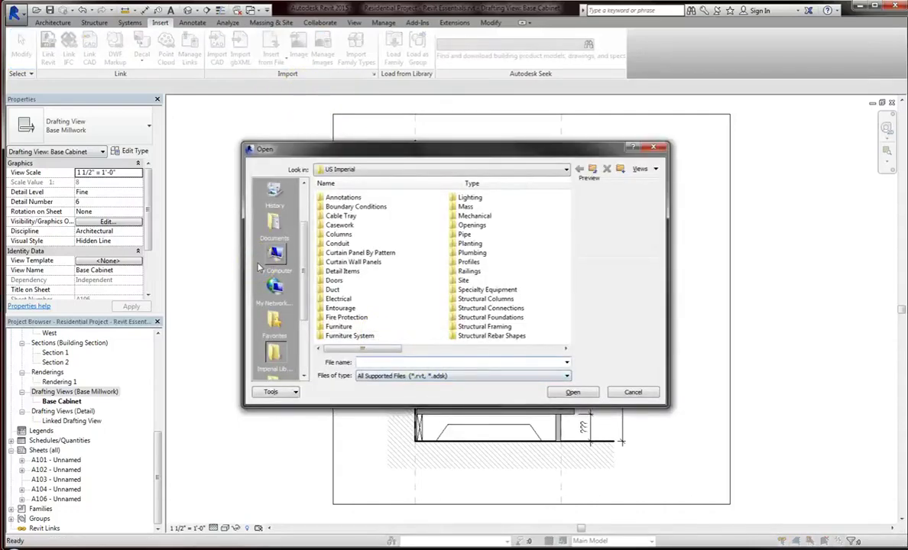
{"action": "left_click", "coordinate": [287, 324]}
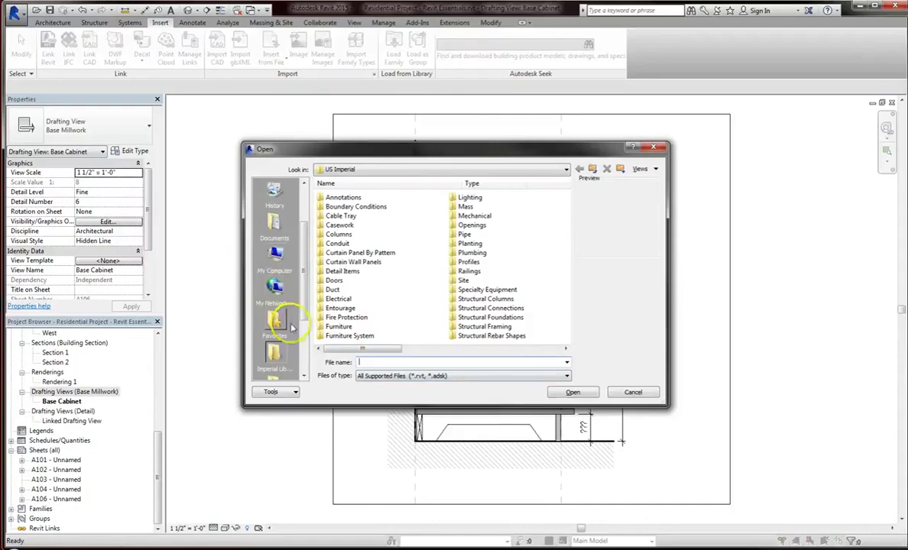
{"action": "left_click", "coordinate": [304, 198]}
{"action": "left_click", "coordinate": [275, 223]}
{"action": "left_click", "coordinate": [364, 281]}
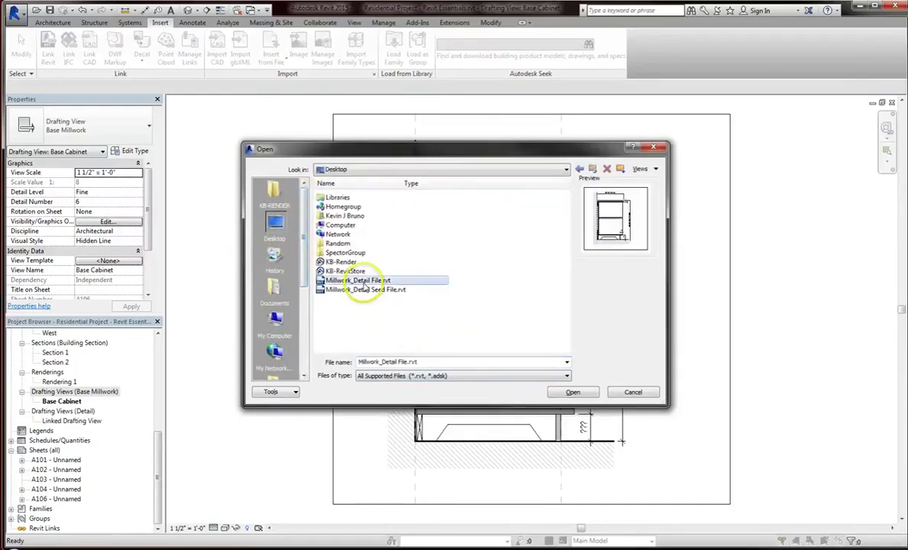
{"action": "left_click", "coordinate": [579, 393]}
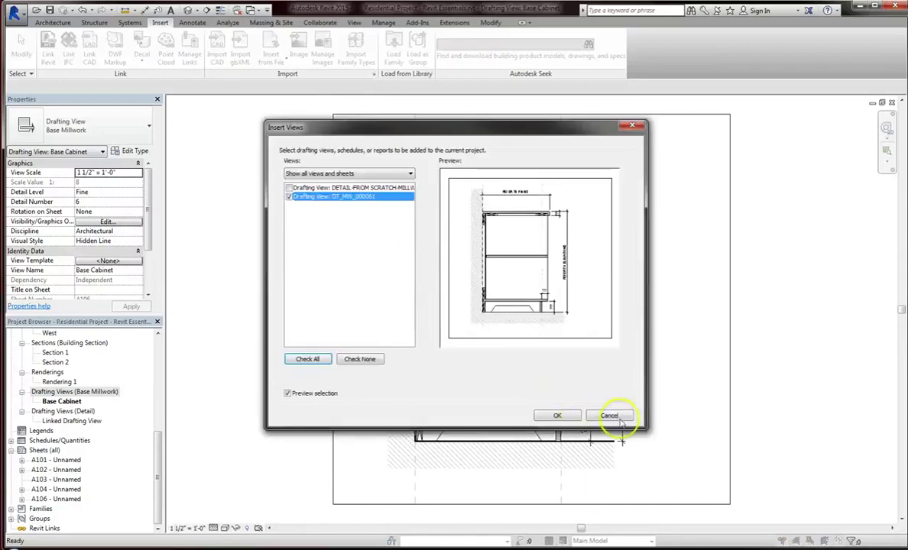
{"action": "left_click", "coordinate": [612, 416]}
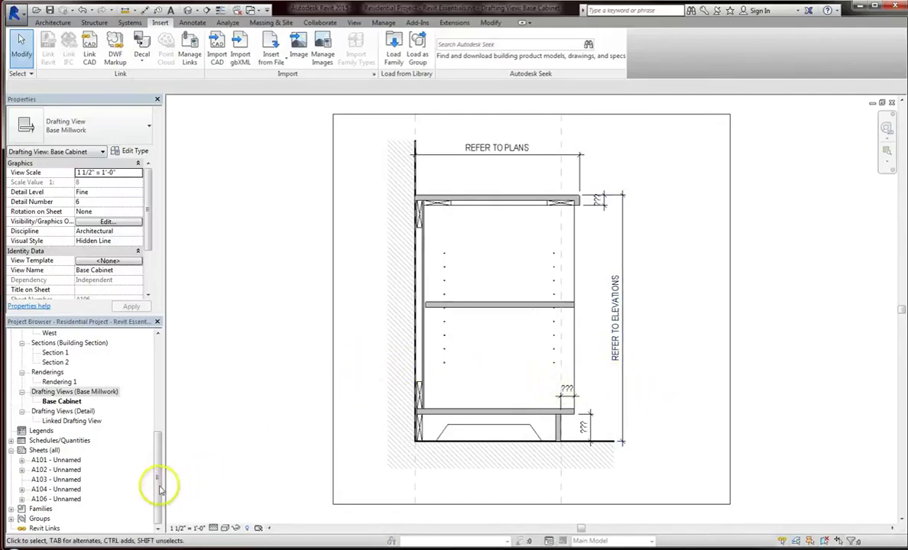
- Open sheet A106 and shift the Section 2 viewport left toward the Base Cabinet detail, away from the title block
{"action": "left_click_drag", "start_coordinate": [159, 489], "coordinate": [161, 474]}
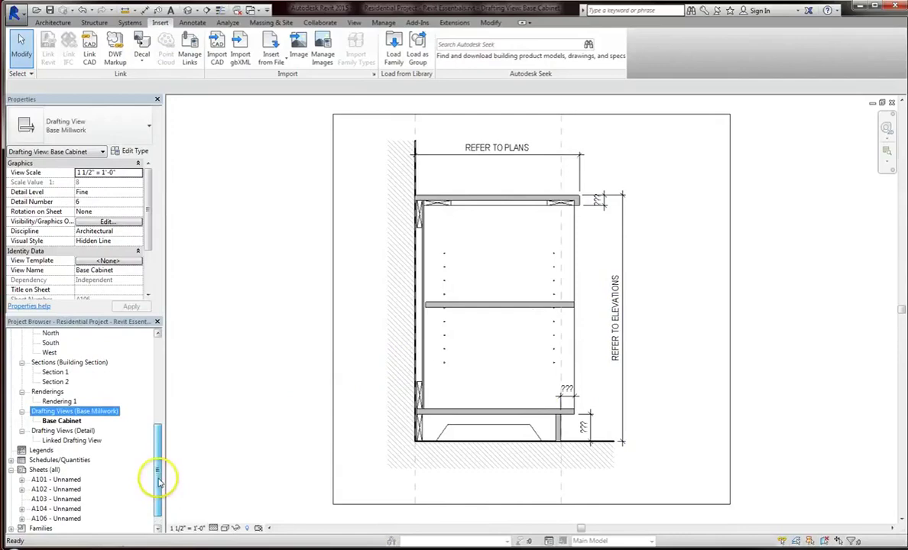
{"action": "left_click", "coordinate": [47, 509]}
{"action": "double_click", "coordinate": [47, 519]}
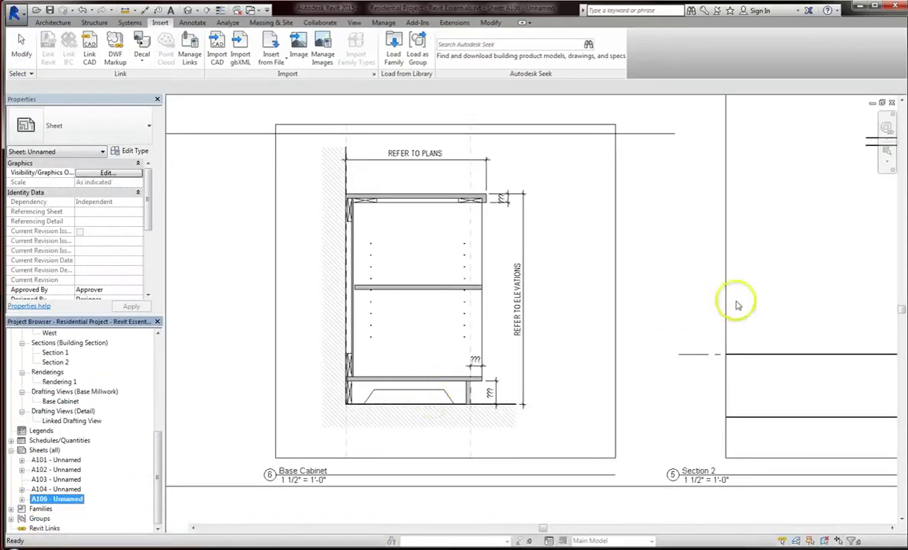
{"action": "scroll", "coordinate": [646, 344], "scroll_direction": "down", "scroll_amount": 4}
{"action": "scroll", "coordinate": [619, 386], "scroll_direction": "down", "scroll_amount": 3}
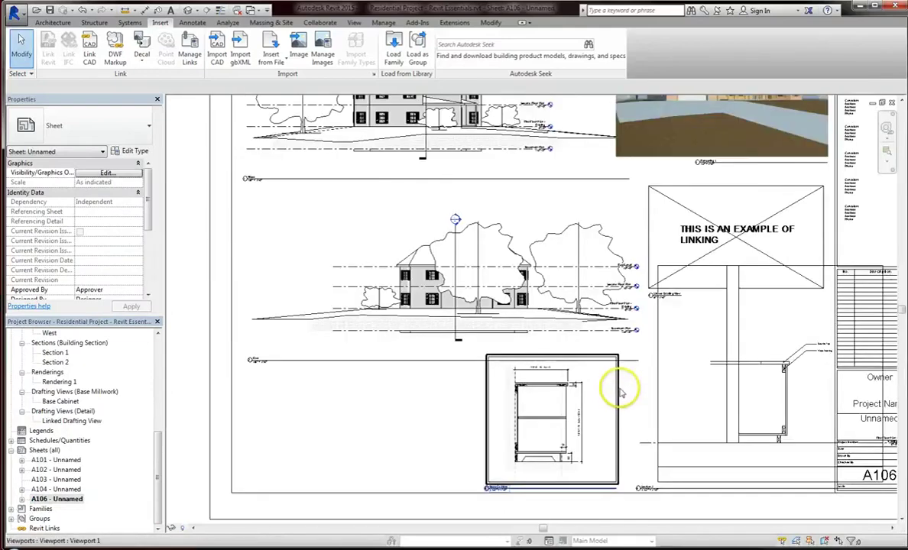
{"action": "scroll", "coordinate": [622, 375], "scroll_direction": "up", "scroll_amount": 2}
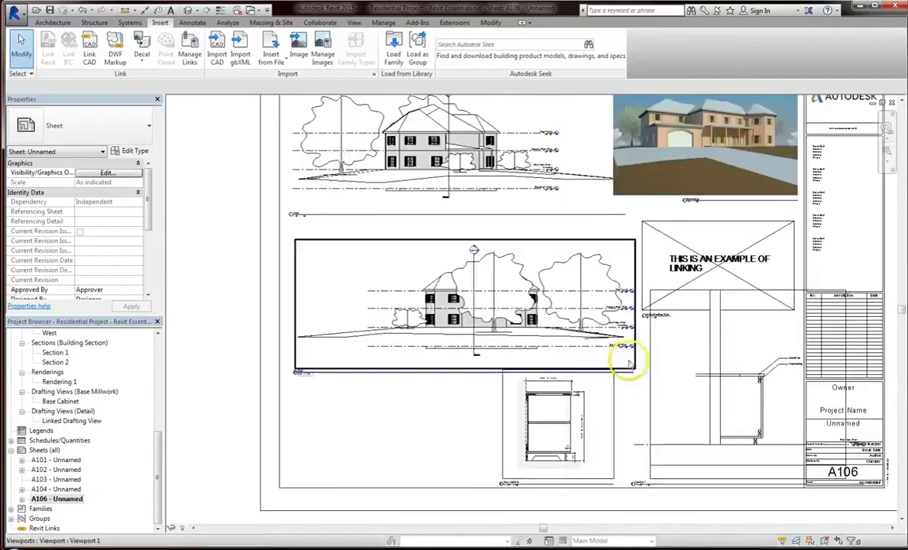
{"action": "left_click", "coordinate": [677, 356]}
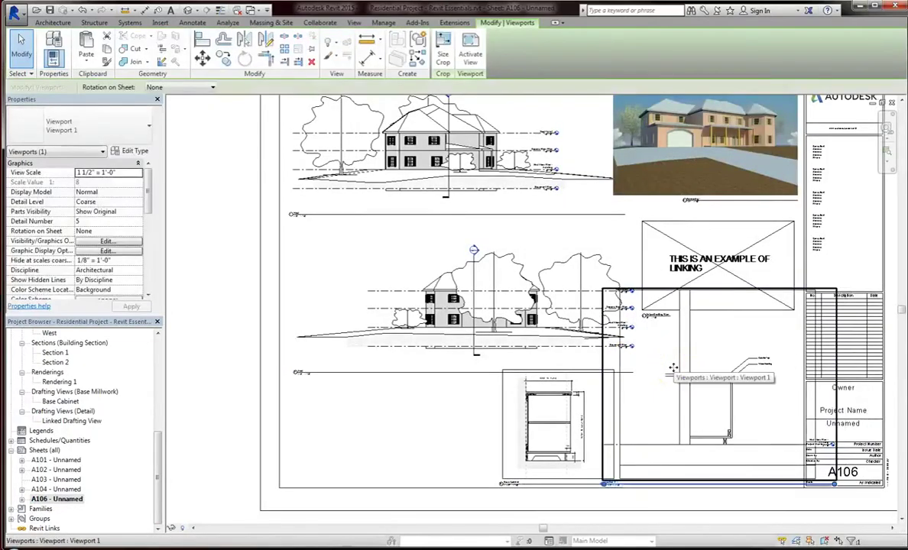